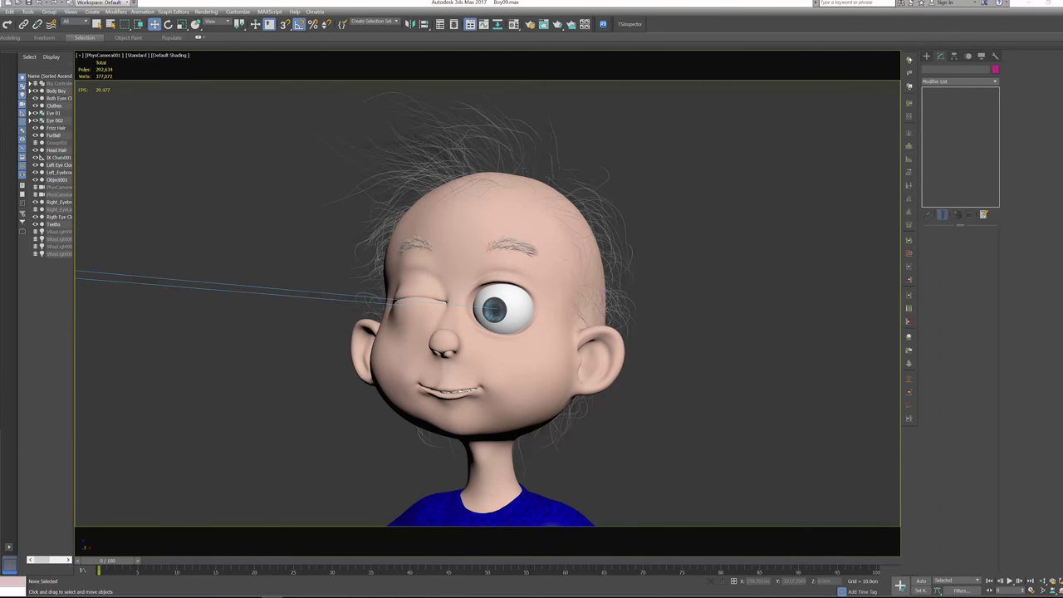
Set the body's right-eye-closed channel in the Morpher modifier to 0
left_click(562, 355)
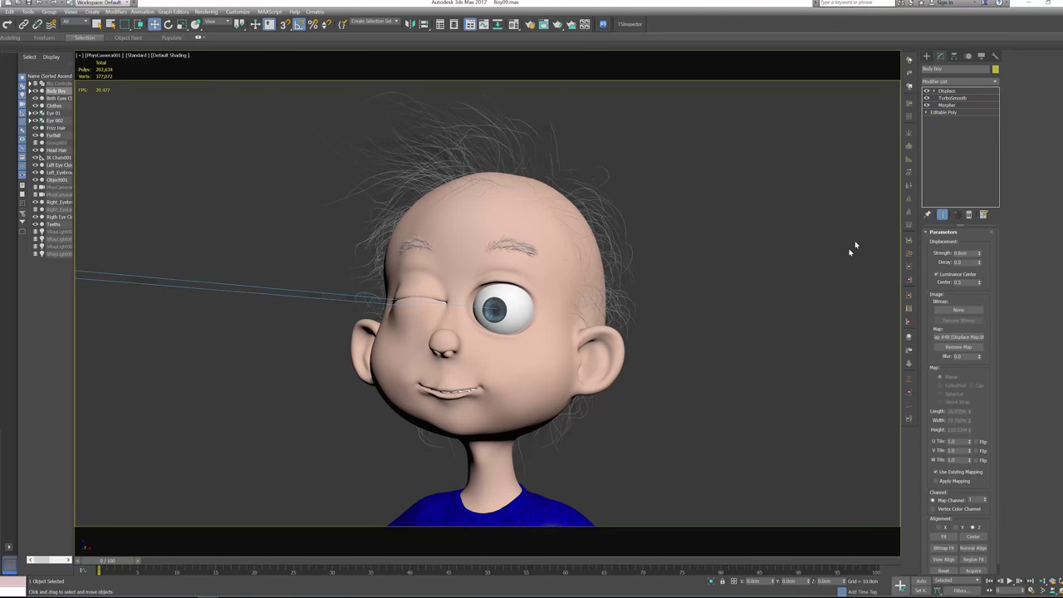
left_click(951, 105)
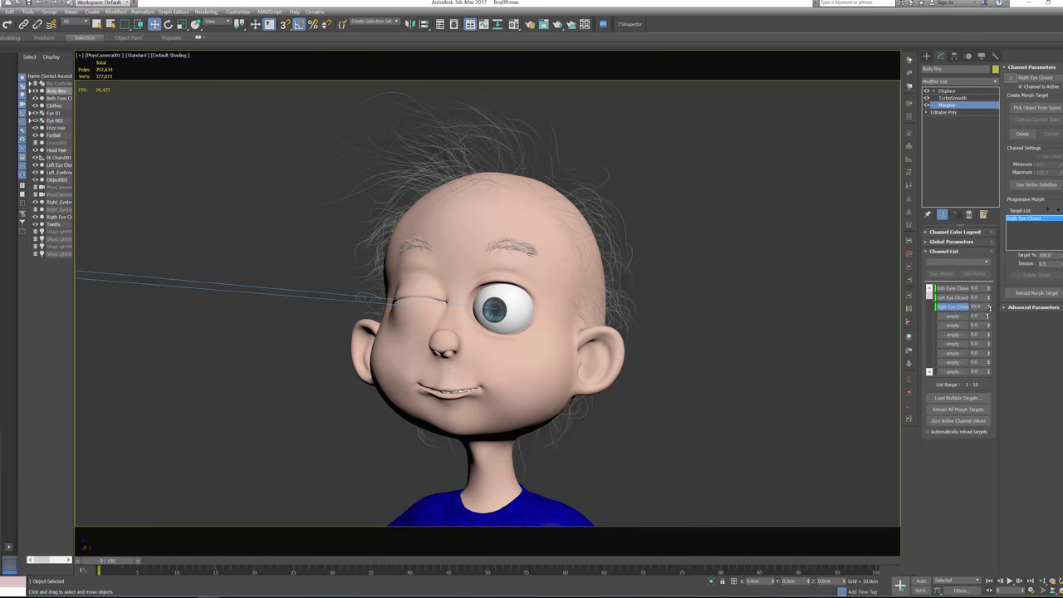
left_click_drag(989, 310, 977, 344)
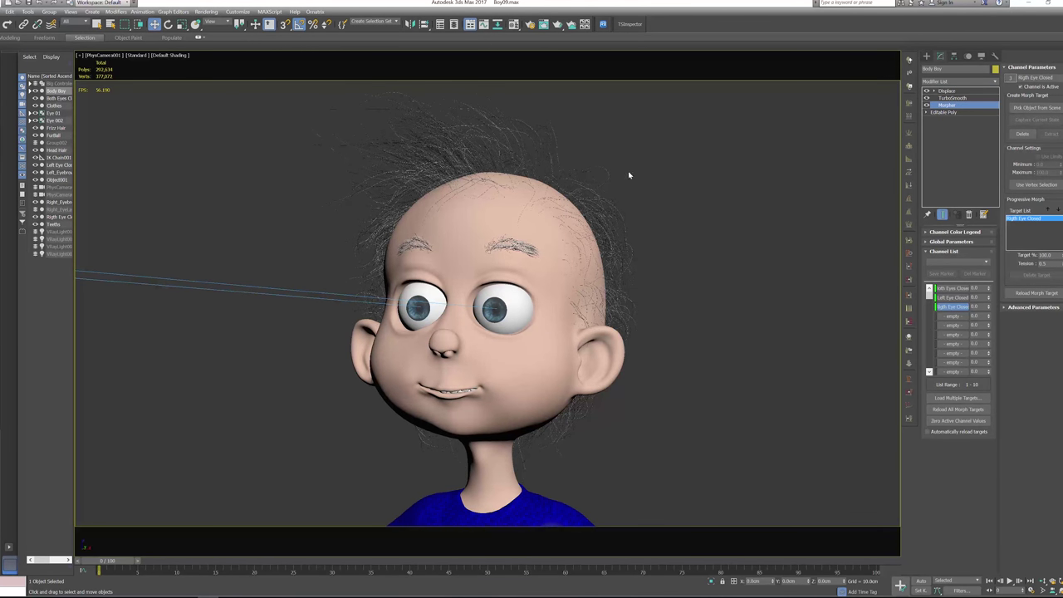
Unhide the Eye Controllers layer, try moving the Eye01 controller sideways, undo the move and hide the layer again
left_click(455, 26)
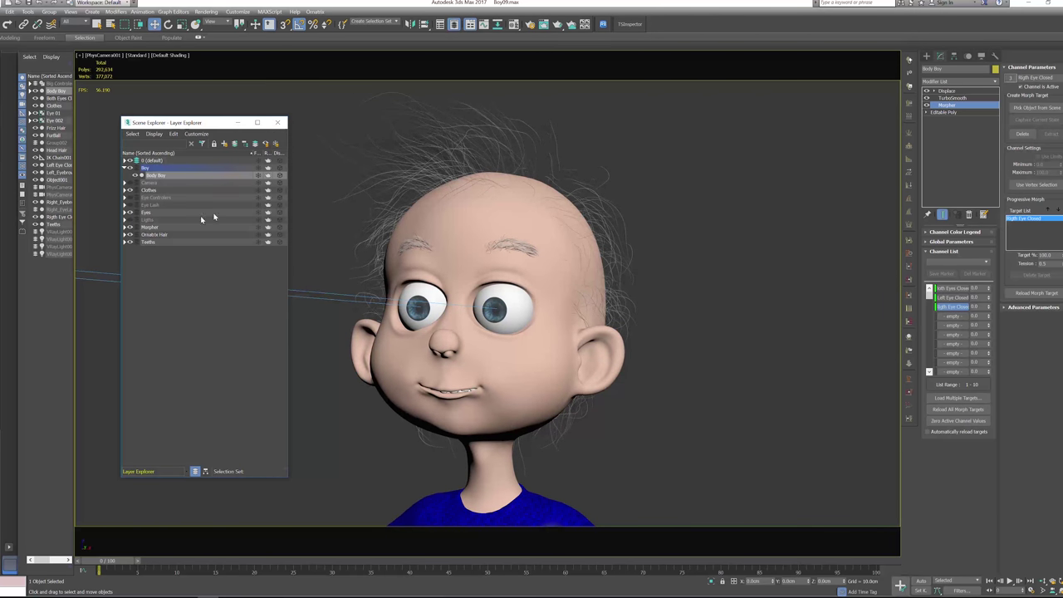
left_click(130, 198)
left_click(351, 279)
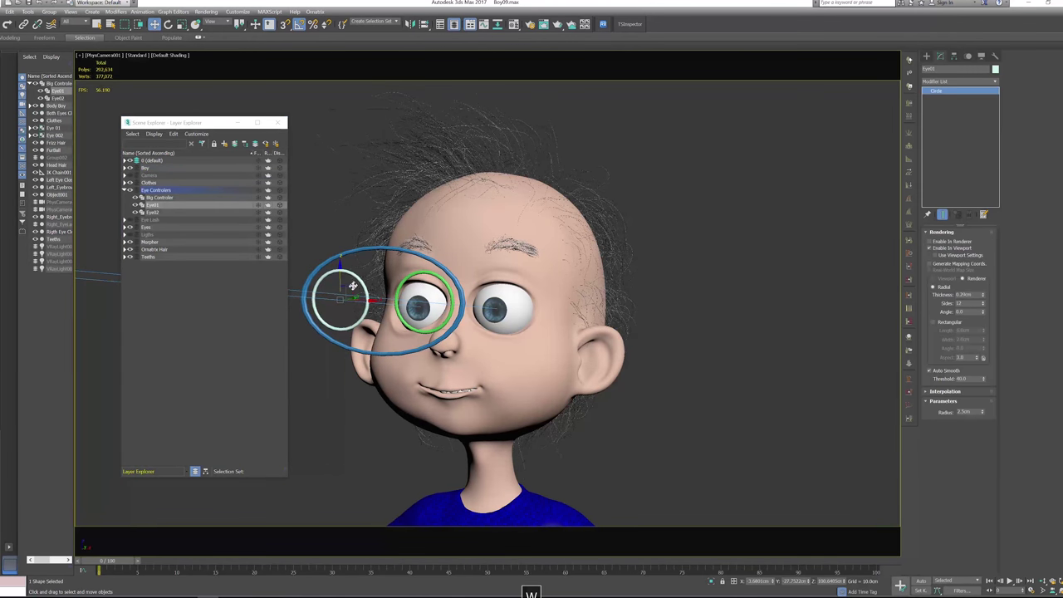
left_click_drag(342, 293, 413, 295)
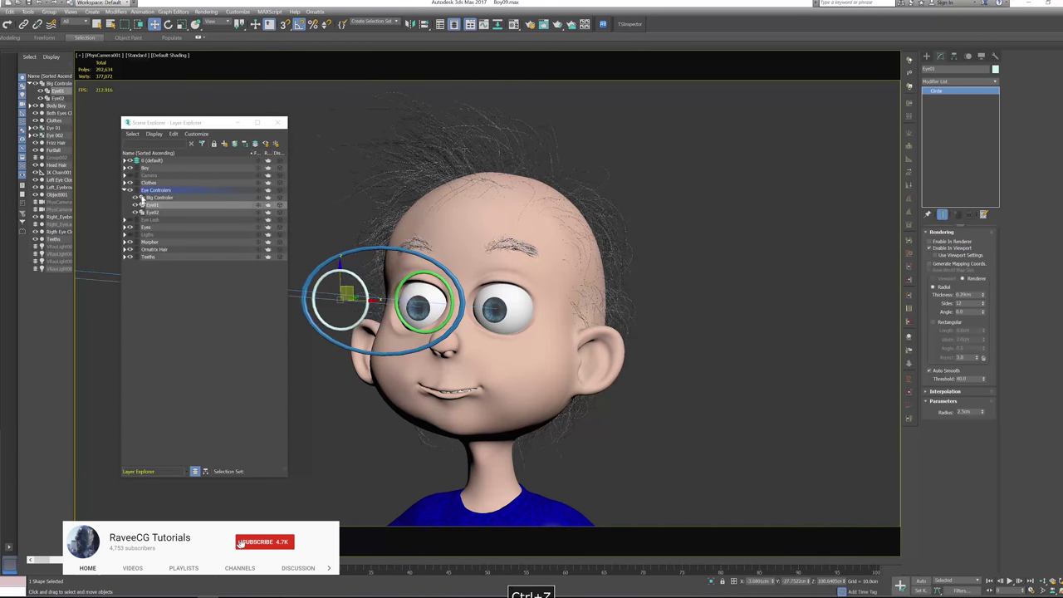
left_click(130, 190)
Switch to the perspective view, hide the Morpher layer and close the layer explorer
key("p")
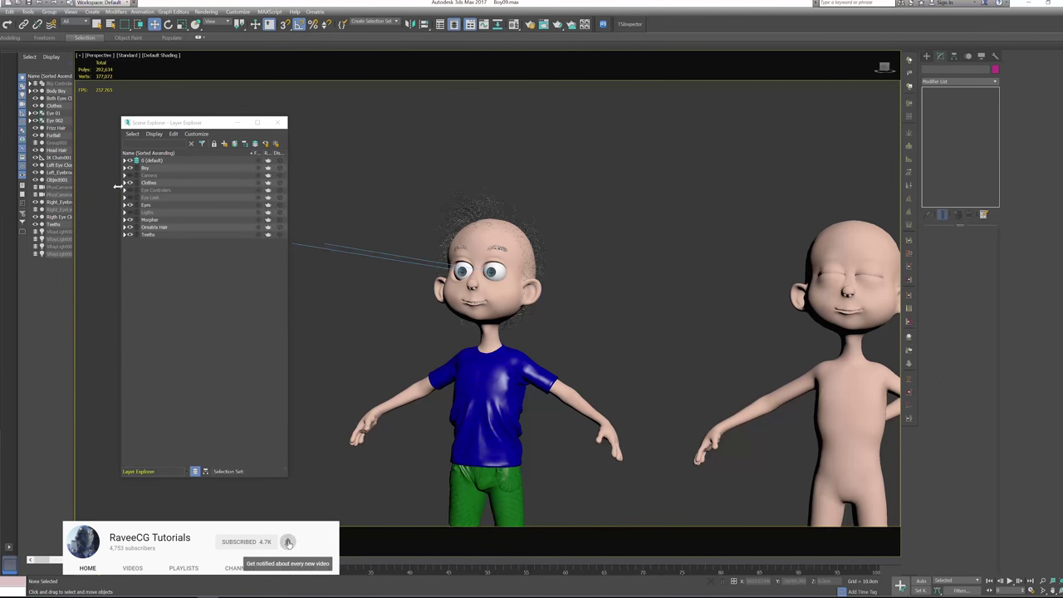
left_click(130, 220)
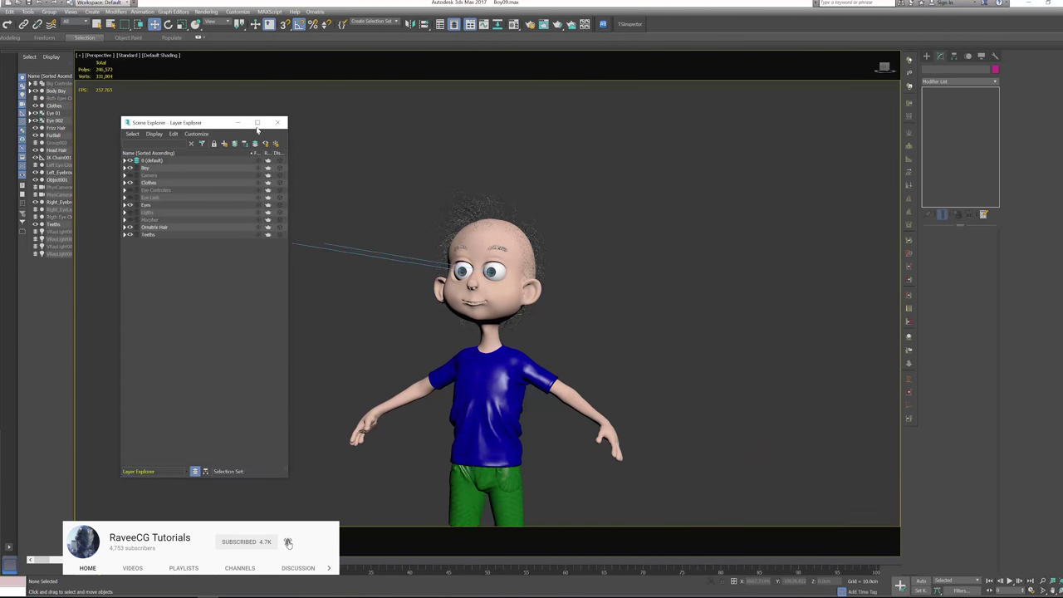
left_click(279, 122)
scroll(672, 254, "up", 3)
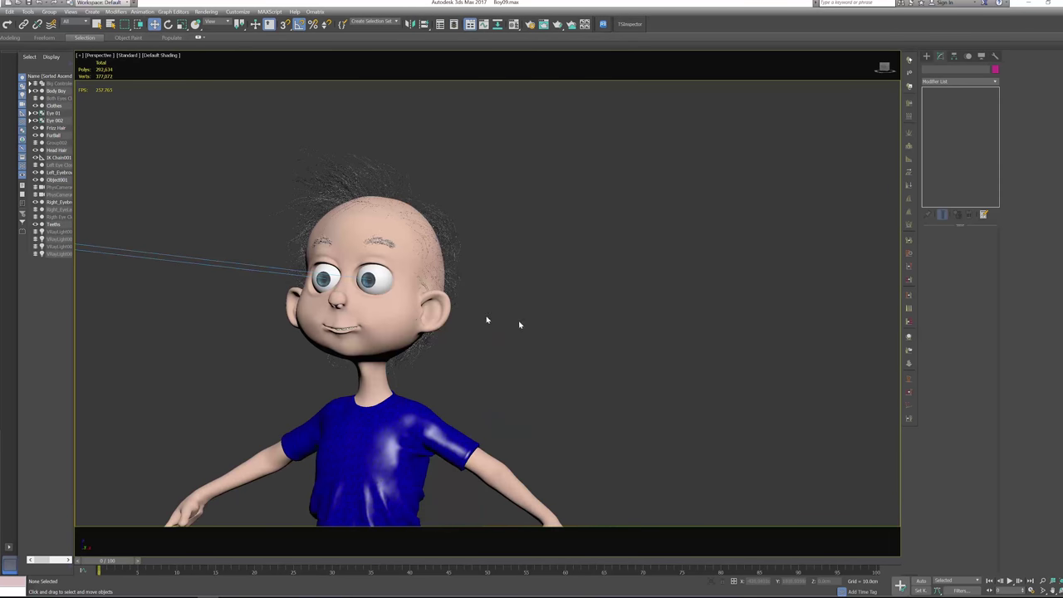
Delete the Displace and TurboSmooth modifiers from the boy's body, keeping the Morpher
left_click(410, 316)
middle_click_drag(411, 316, 672, 335, "alt")
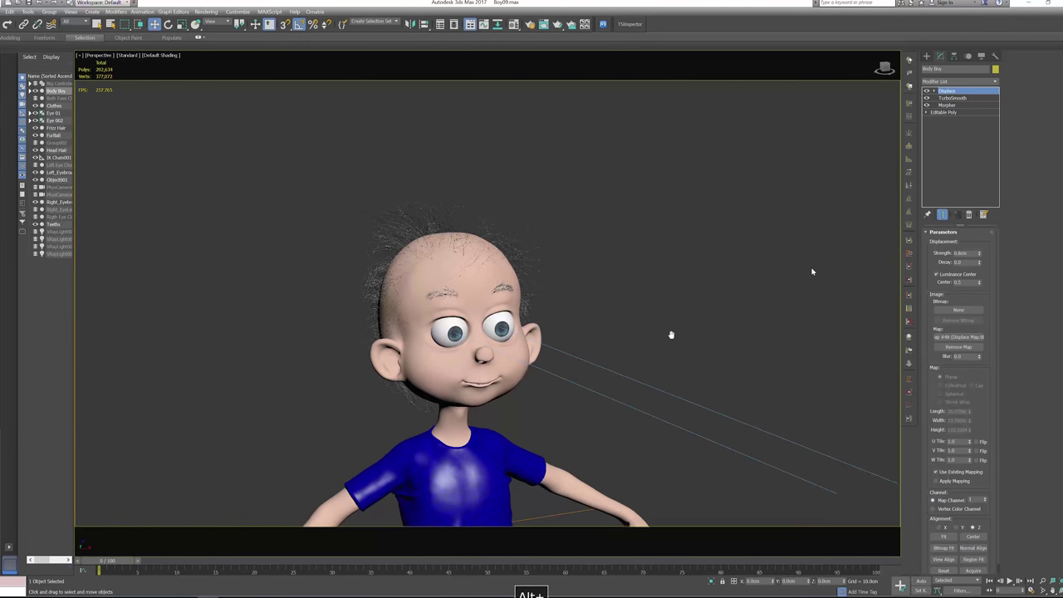
left_click(954, 99, "shift")
right_click(954, 99)
left_click(969, 122)
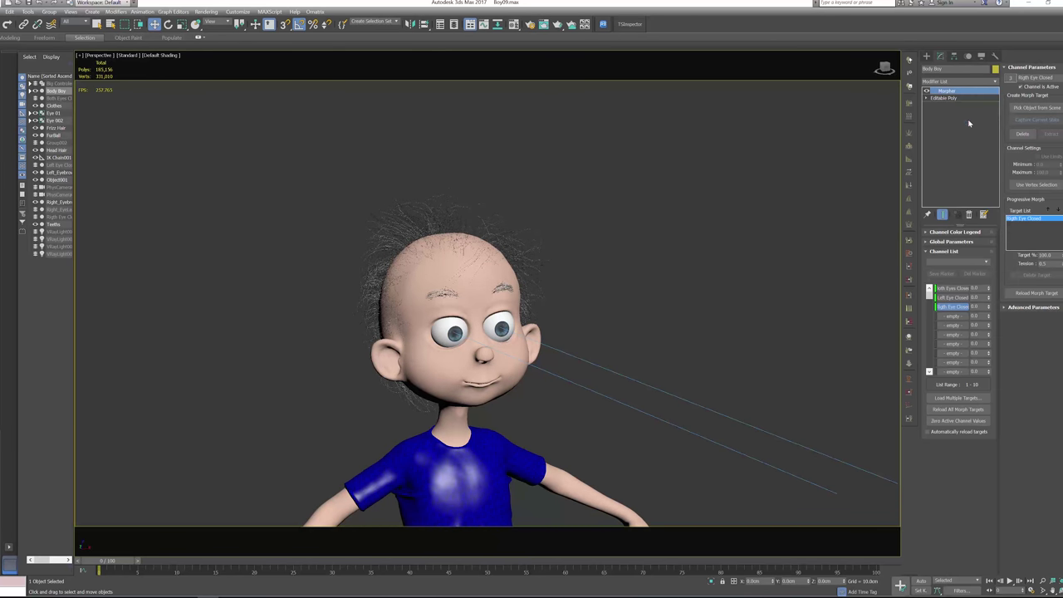
middle_click_drag(657, 380, 598, 360, "alt")
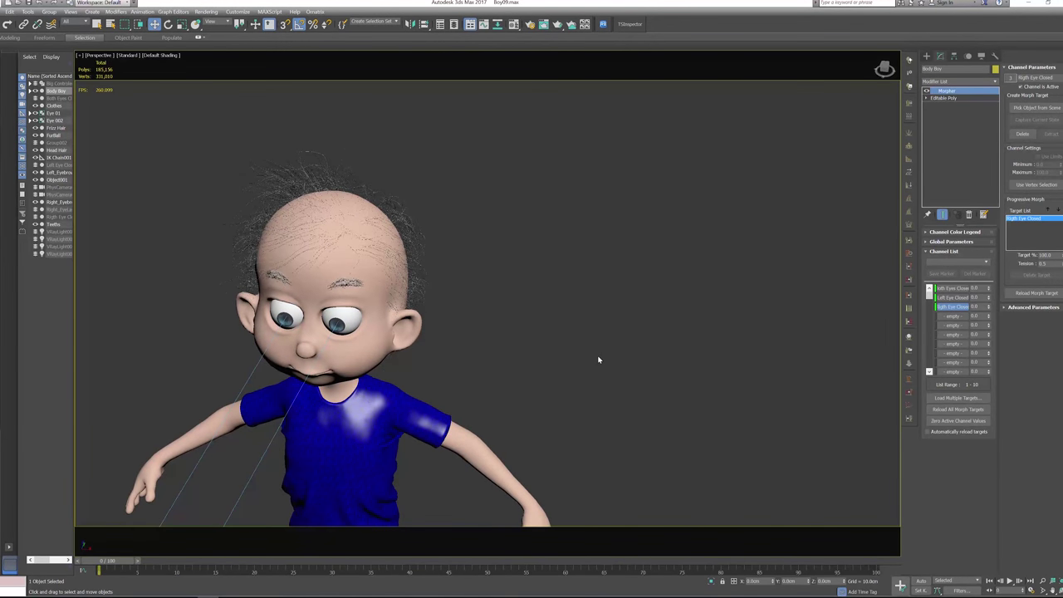
In the front view, draw an upright rectangle spline about 9.9 cm long and 3.75 cm wide beside the boy's head
key("f")
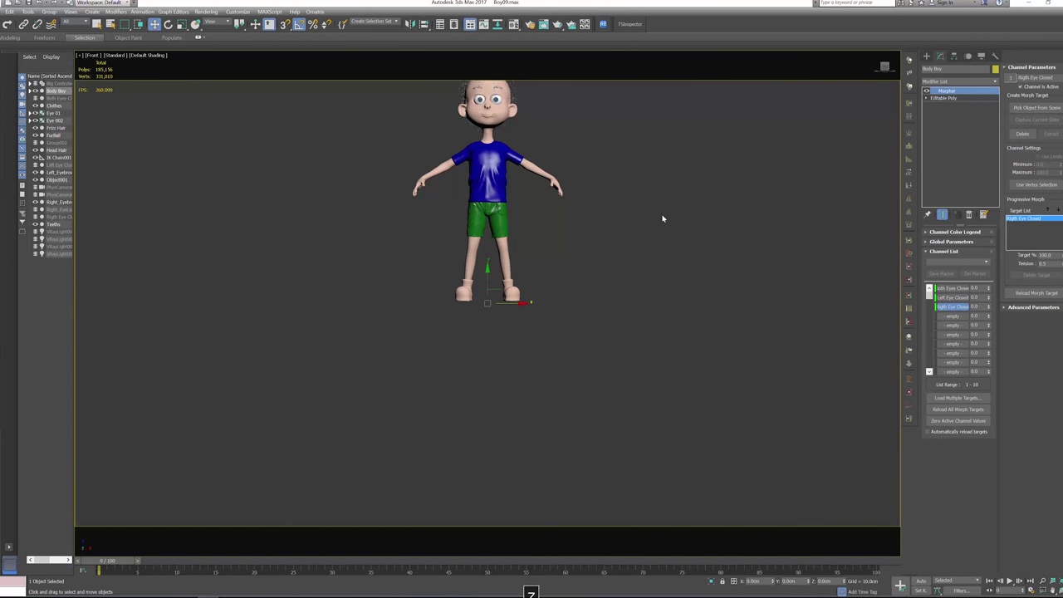
key("z")
scroll(543, 216, "up", 7)
middle_click_drag(631, 149, 600, 290)
scroll(600, 289, "up", 2)
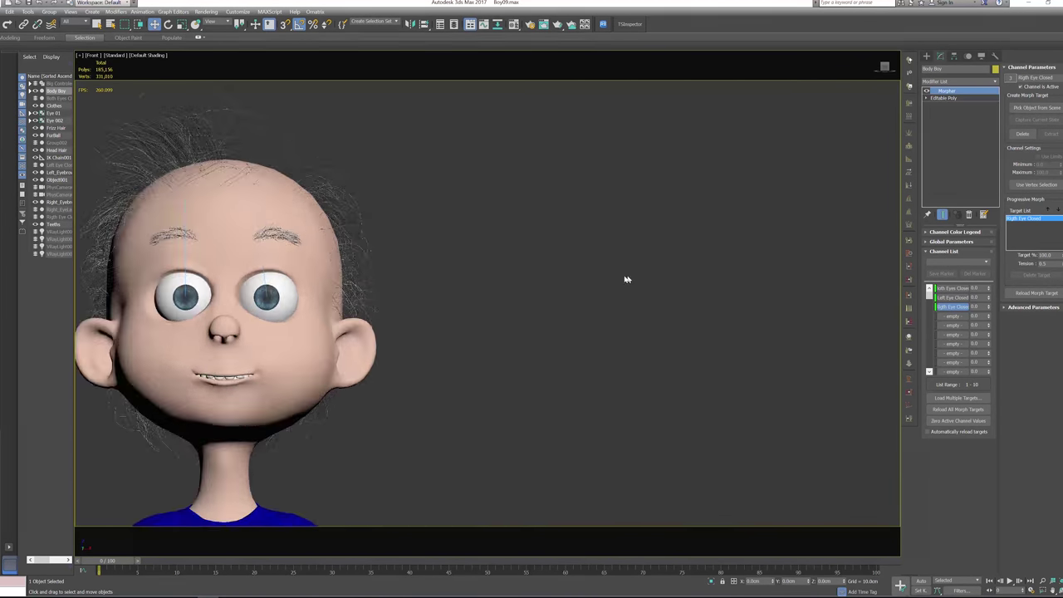
left_click(928, 56)
middle_click_drag(702, 195, 786, 205)
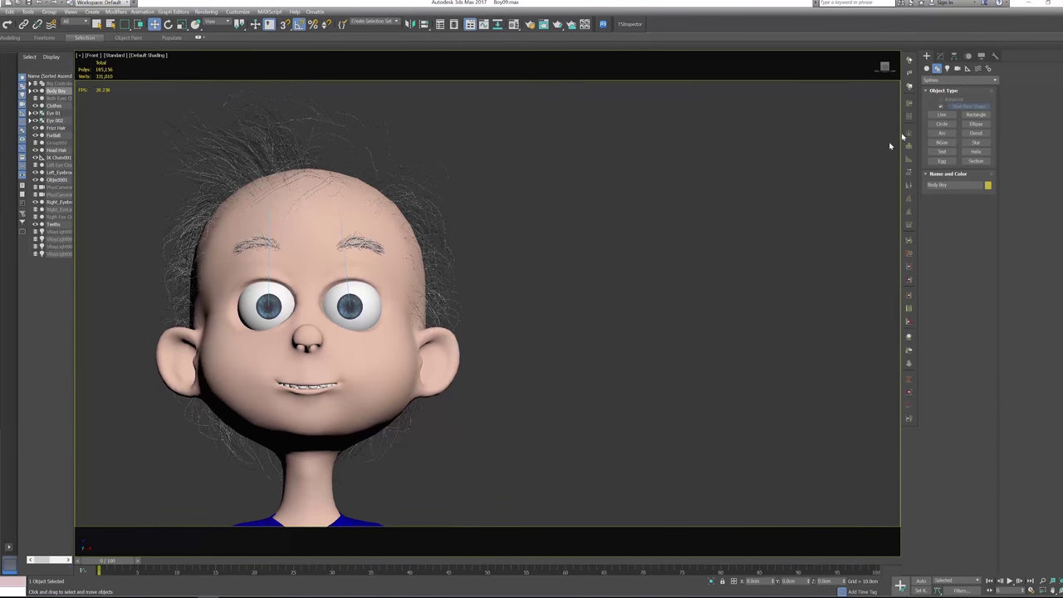
left_click(976, 114)
middle_click_drag(674, 220, 643, 219)
left_click_drag(563, 216, 605, 320)
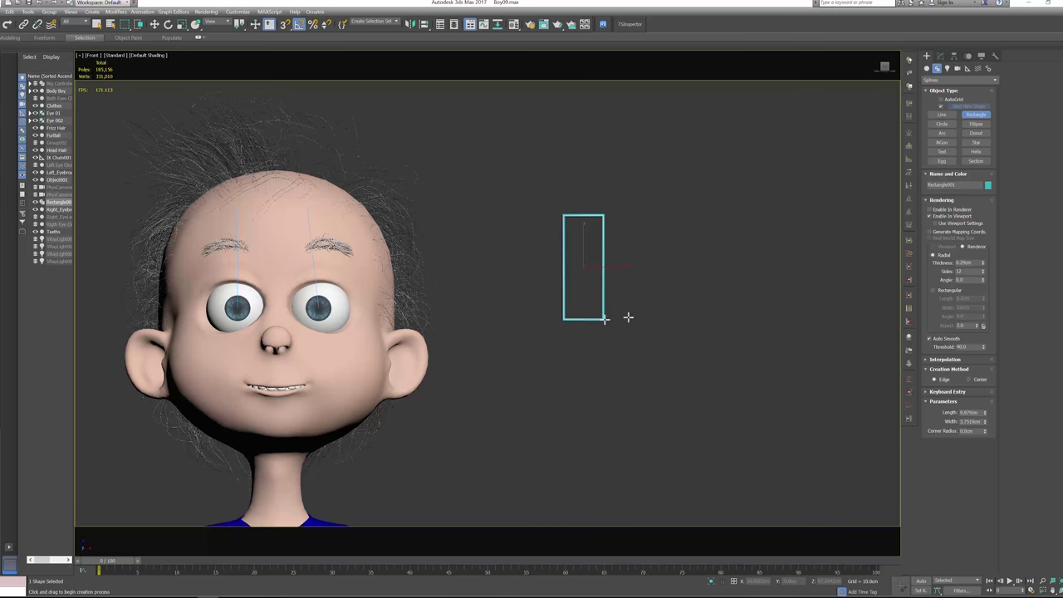
Turn off the rectangle's thickness display in the viewport and set its length to 10 cm and width to 4 cm
left_click(931, 216)
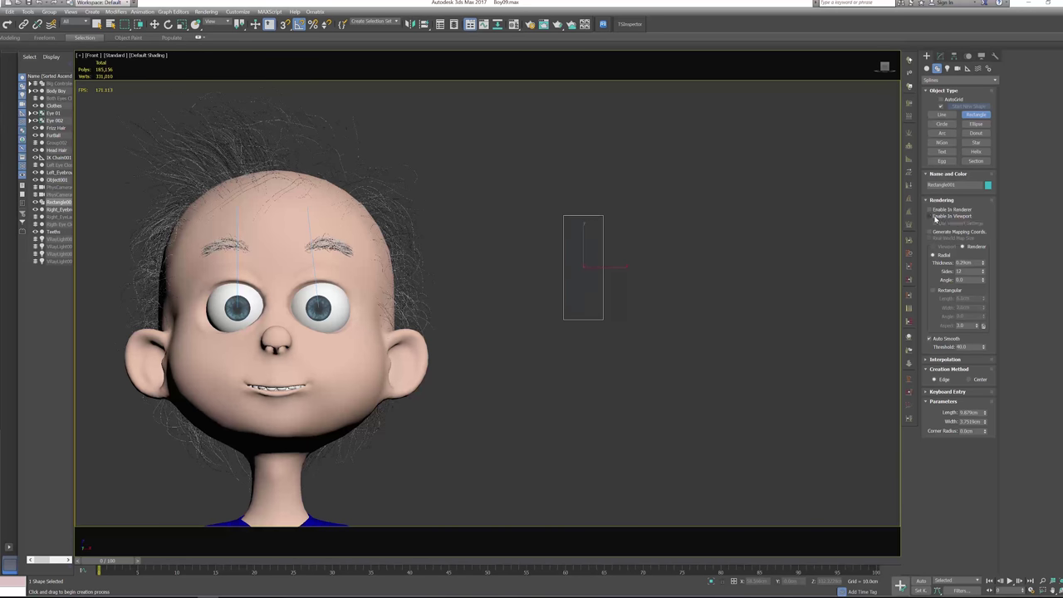
double_click(982, 412)
type("10")
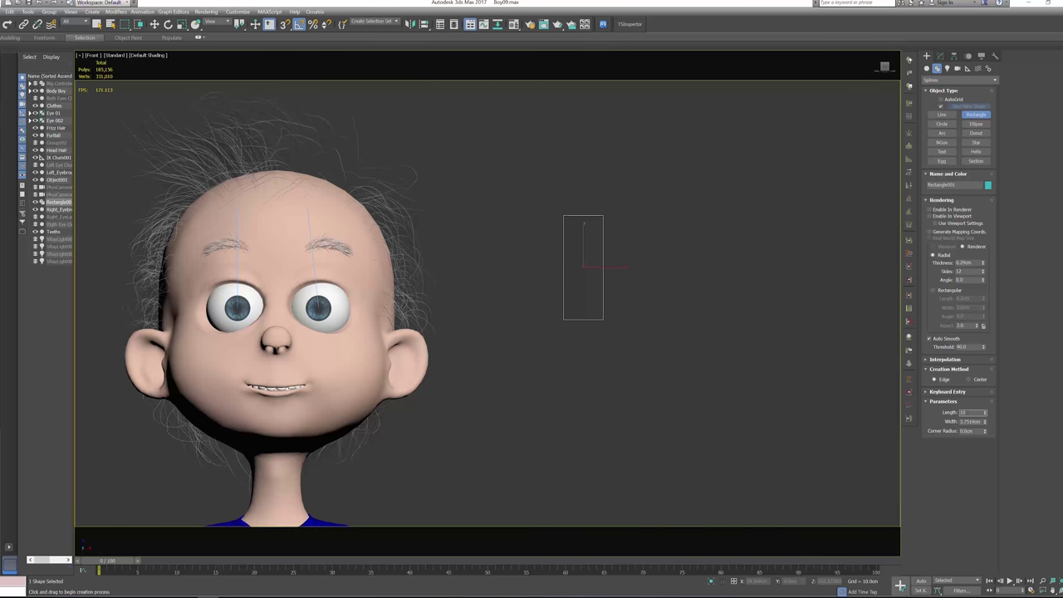
key("Tab")
double_click(972, 422)
type("4")
key("Return")
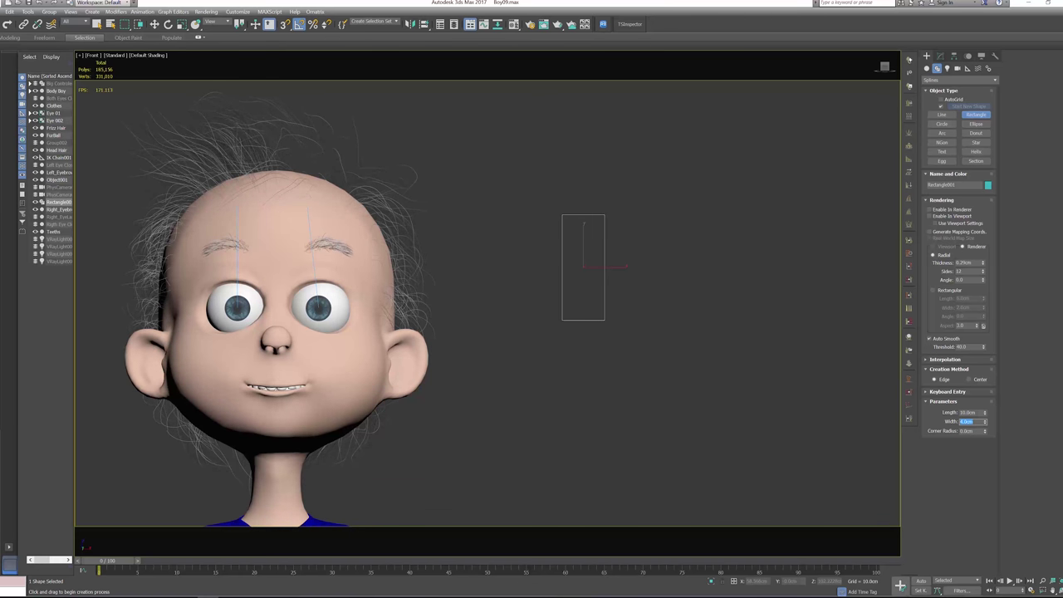
Draw a circle spline in the middle of the rectangle, nearly as wide as the rectangle
left_click(943, 124)
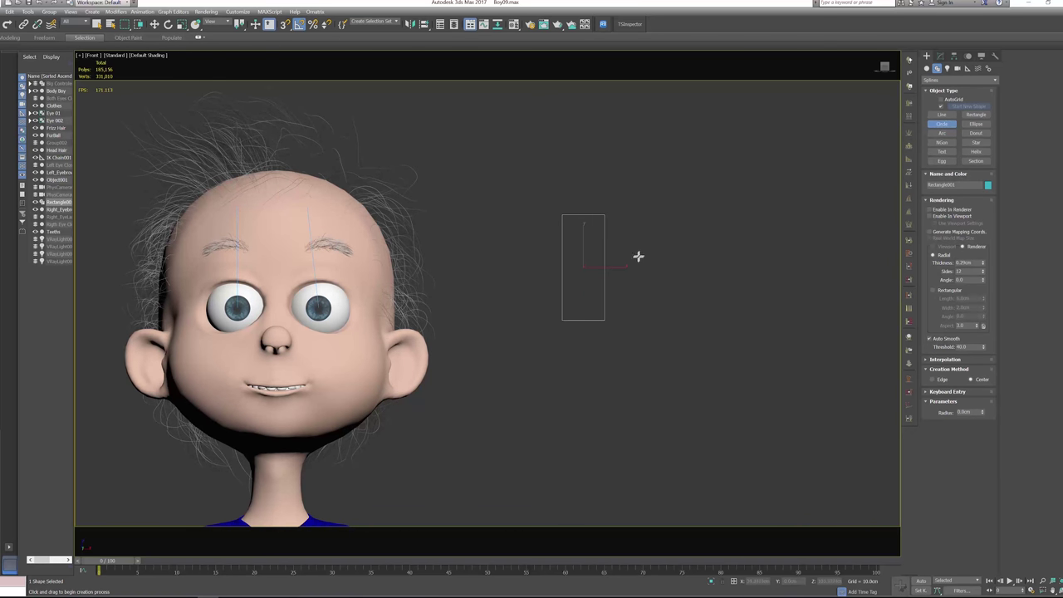
scroll(557, 270, "up", 5)
left_click_drag(557, 269, 573, 322)
right_click(661, 307)
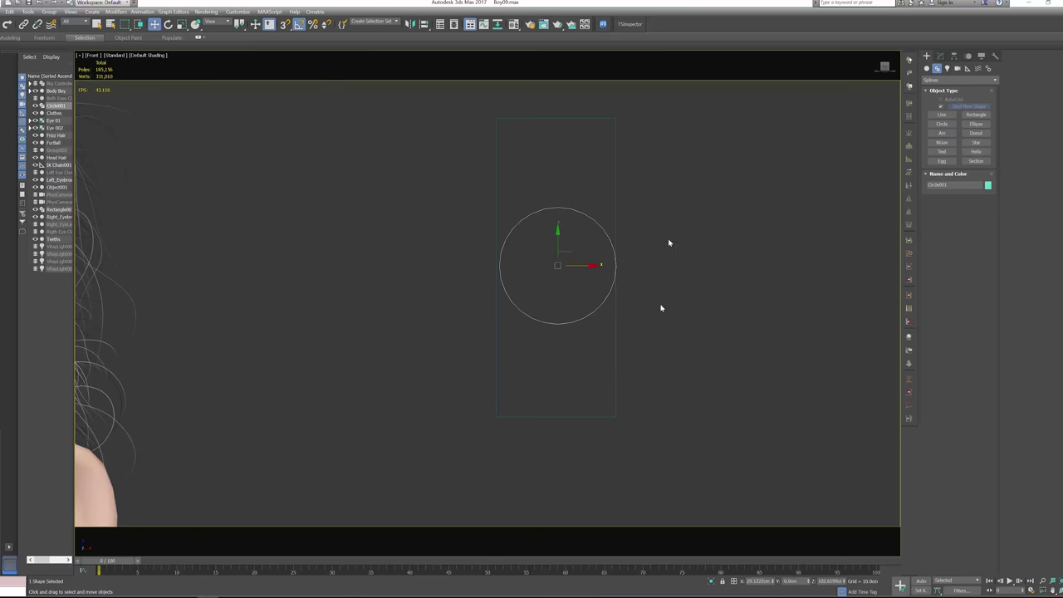
Align the circle to the rectangle in X, Y and Z position, pivot point to pivot point
left_click(424, 26)
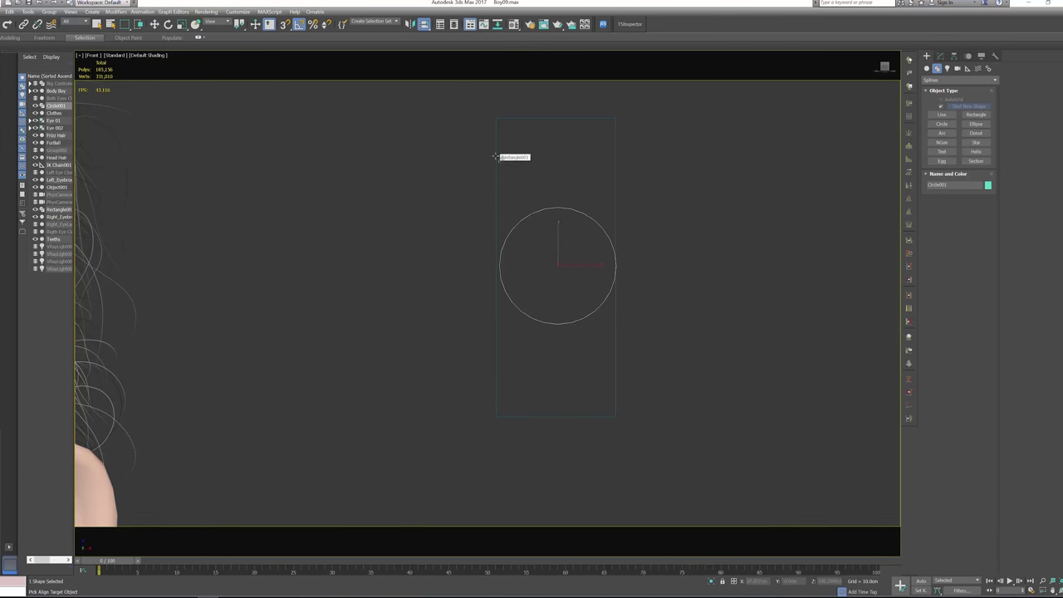
left_click(497, 157)
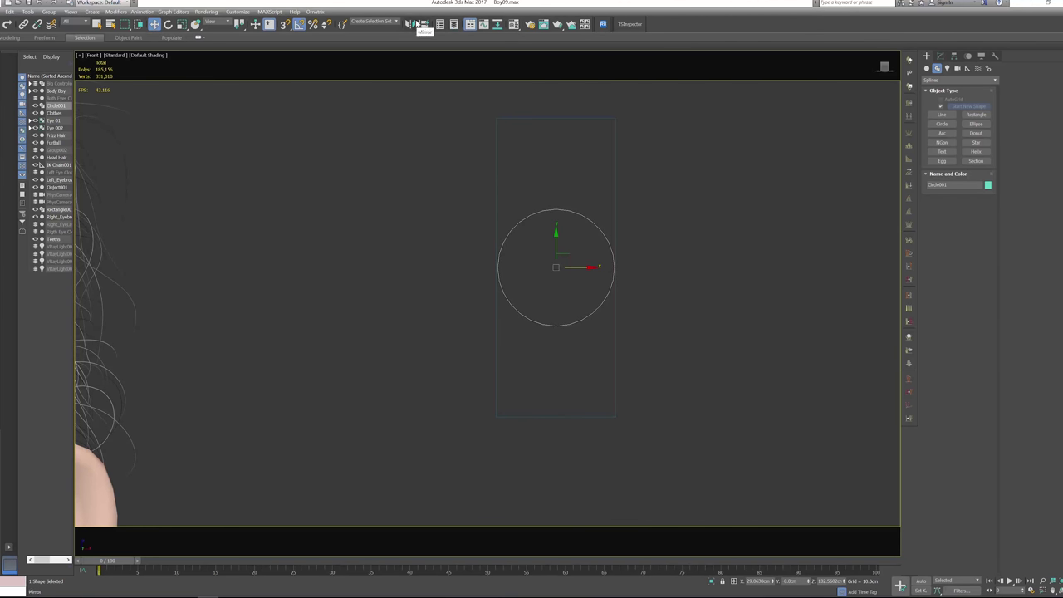
left_click_drag(424, 24, 425, 37)
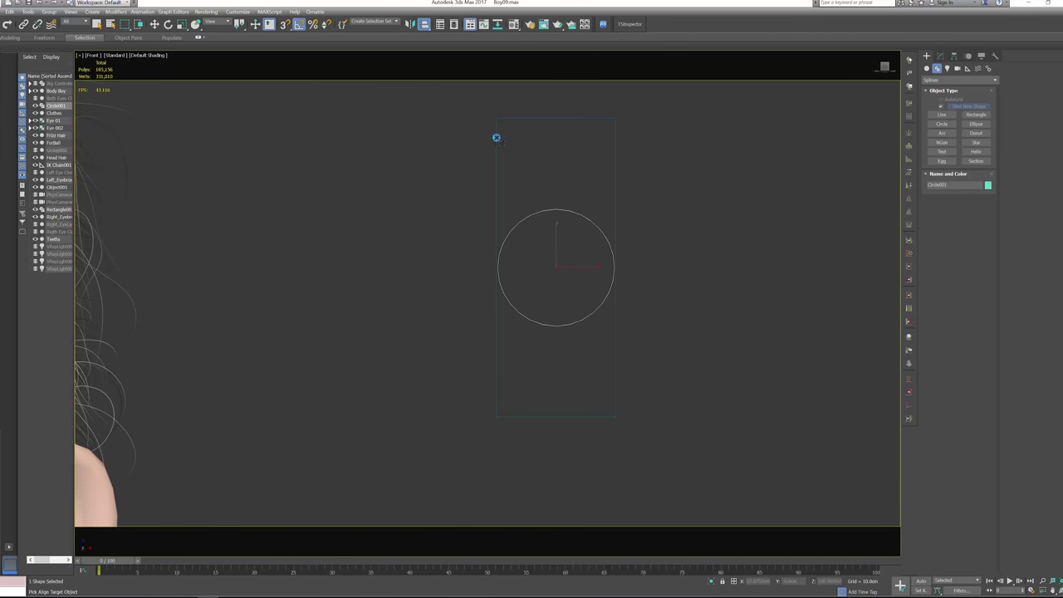
left_click(496, 137)
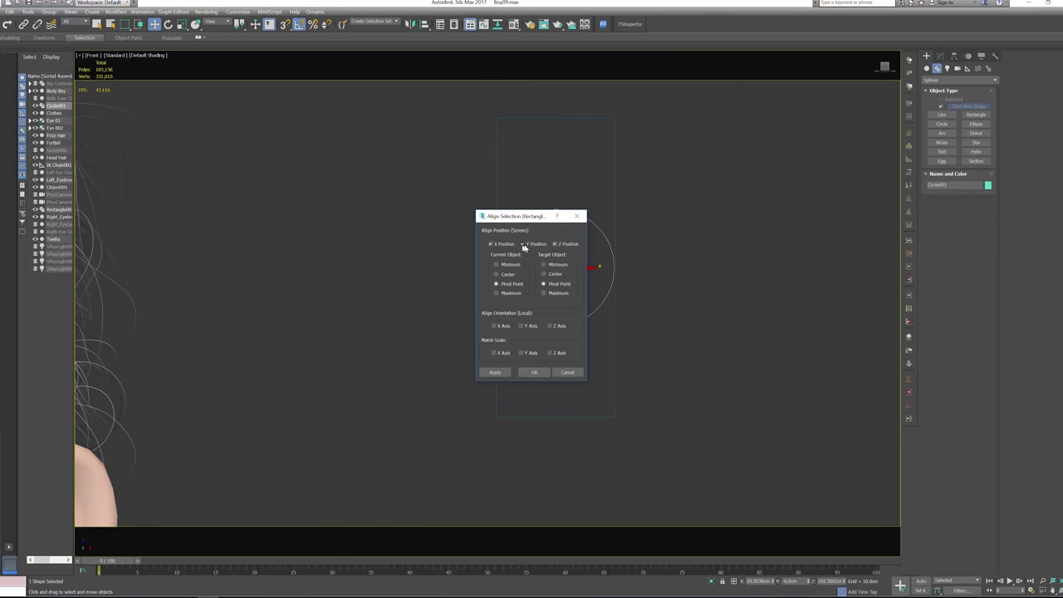
left_click(532, 373)
Link the circle to the rectangle as its parent and leave the link tool
scroll(698, 324, "down", 3)
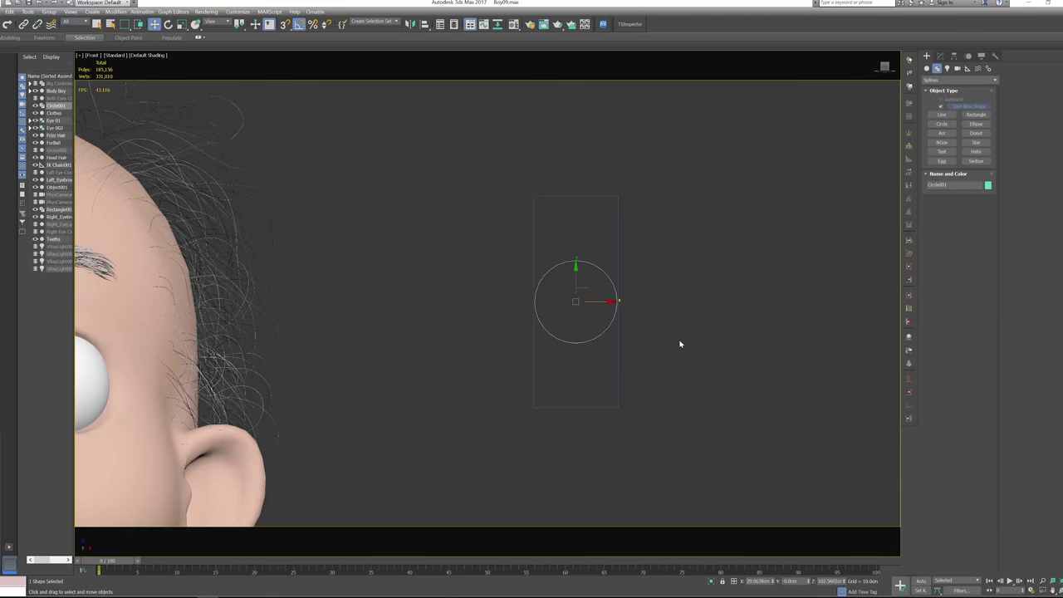
scroll(680, 344, "down", 5)
middle_click_drag(610, 401, 551, 337)
scroll(561, 320, "up", 3)
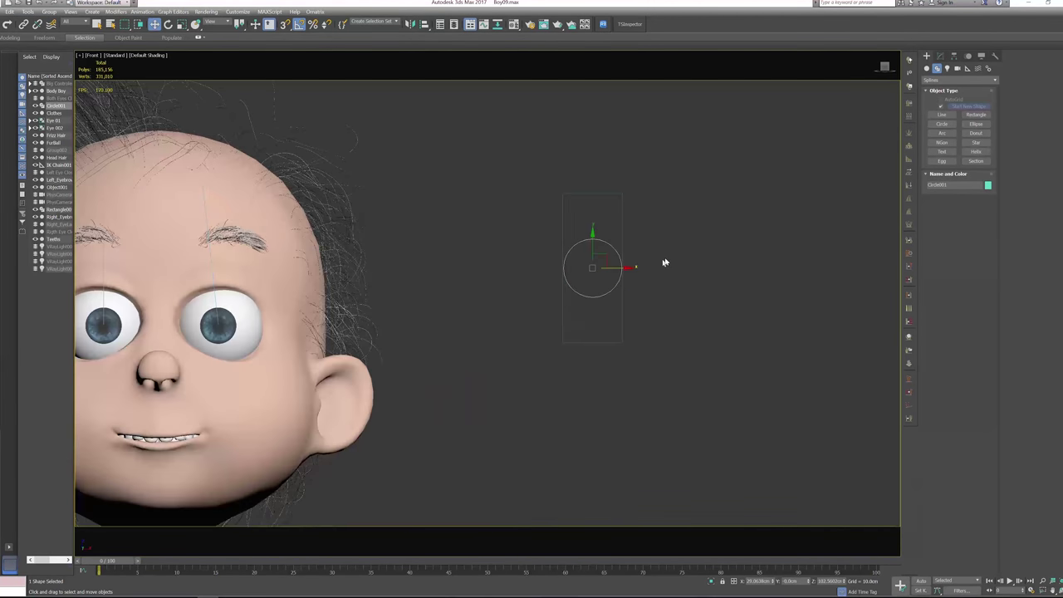
scroll(648, 274, "up", 3)
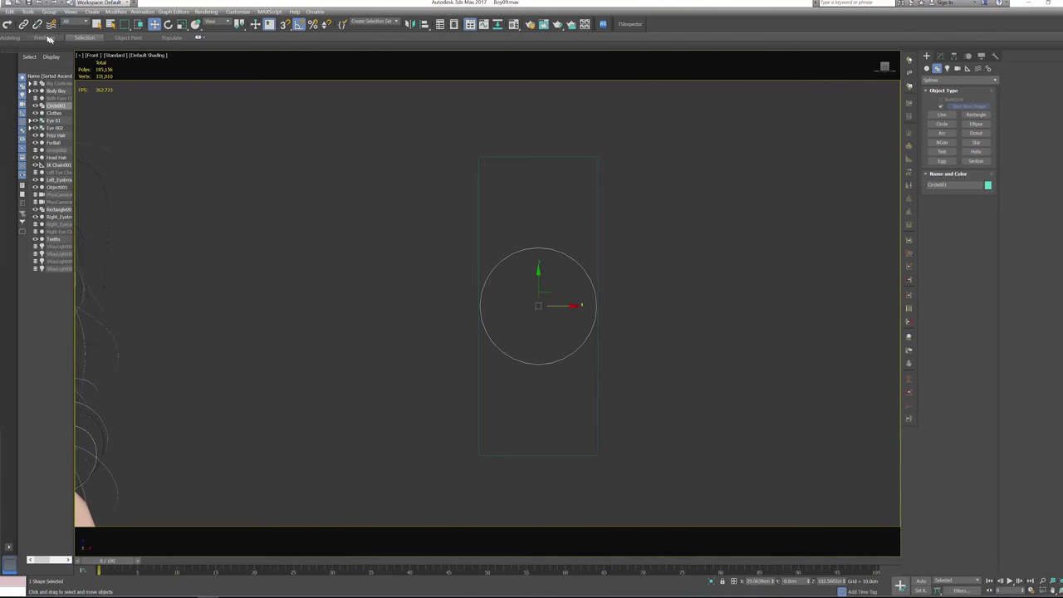
left_click(24, 25)
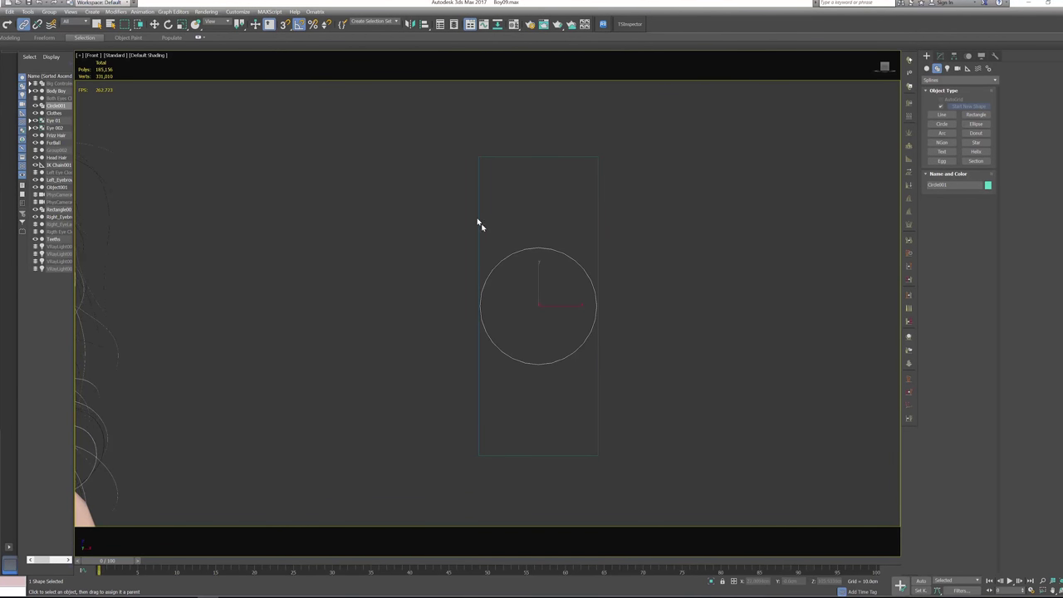
left_click_drag(549, 250, 566, 199)
left_click_drag(564, 163, 565, 161)
right_click(672, 163)
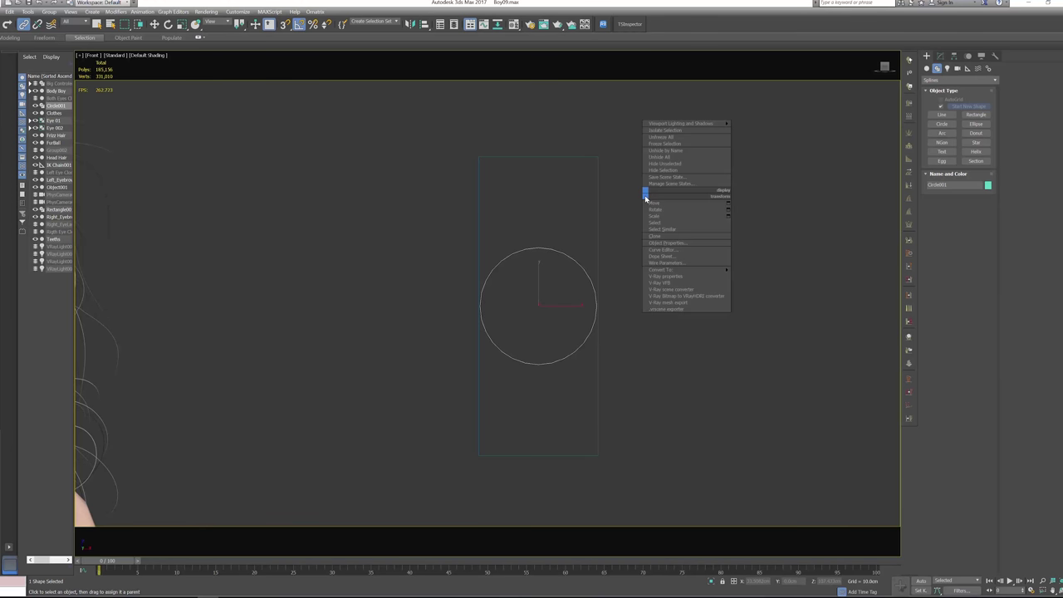
left_click(590, 216)
Test the link between the circle and the rectangle by moving the shapes, and undo the moves
key("w")
left_click_drag(551, 296, 635, 297)
left_click_drag(563, 342, 574, 320)
key("ctrl+z")
middle_click_drag(669, 314, 676, 292)
left_click(560, 207)
left_click_drag(560, 206, 548, 250)
middle_click_drag(636, 281, 619, 264)
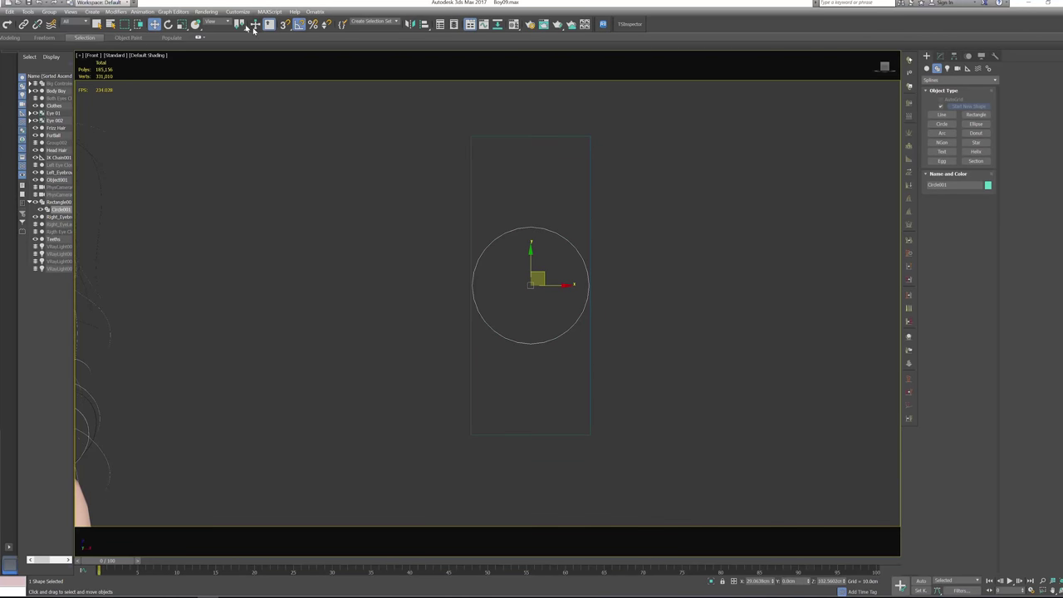
left_click(152, 12)
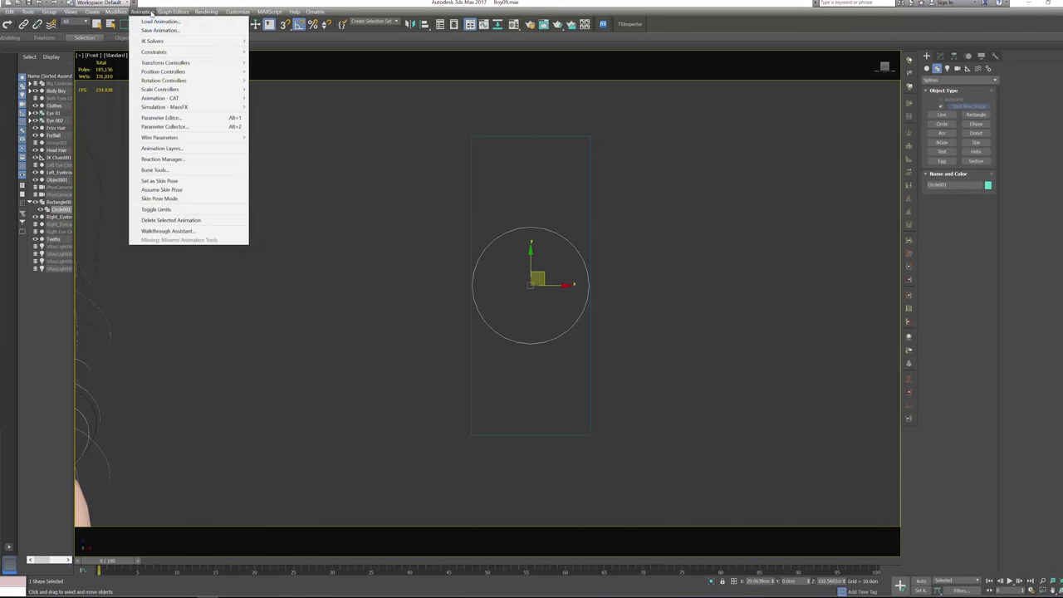
mouse_move(190, 41)
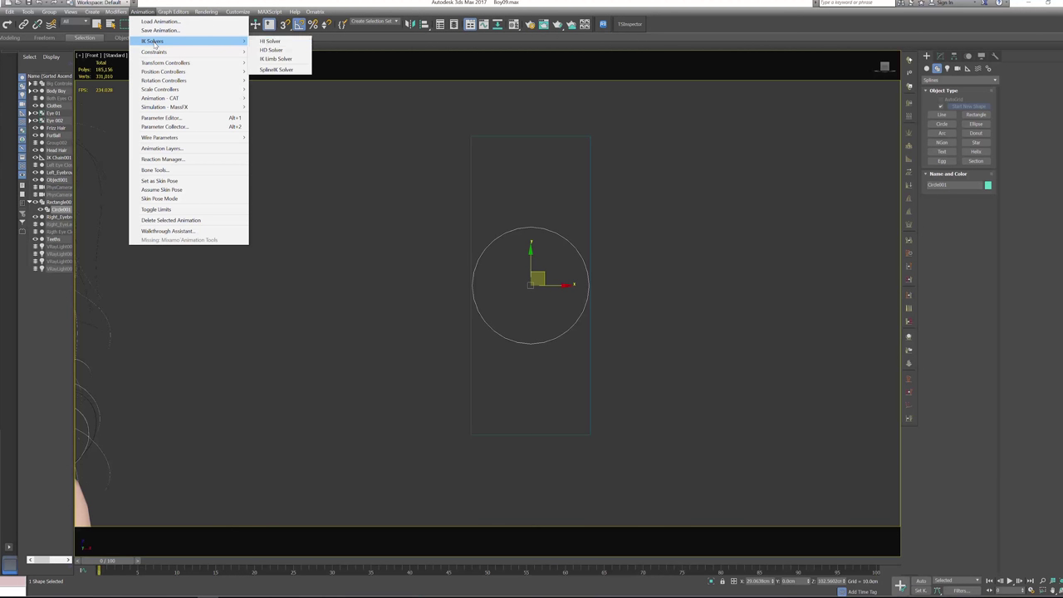
left_click(278, 45)
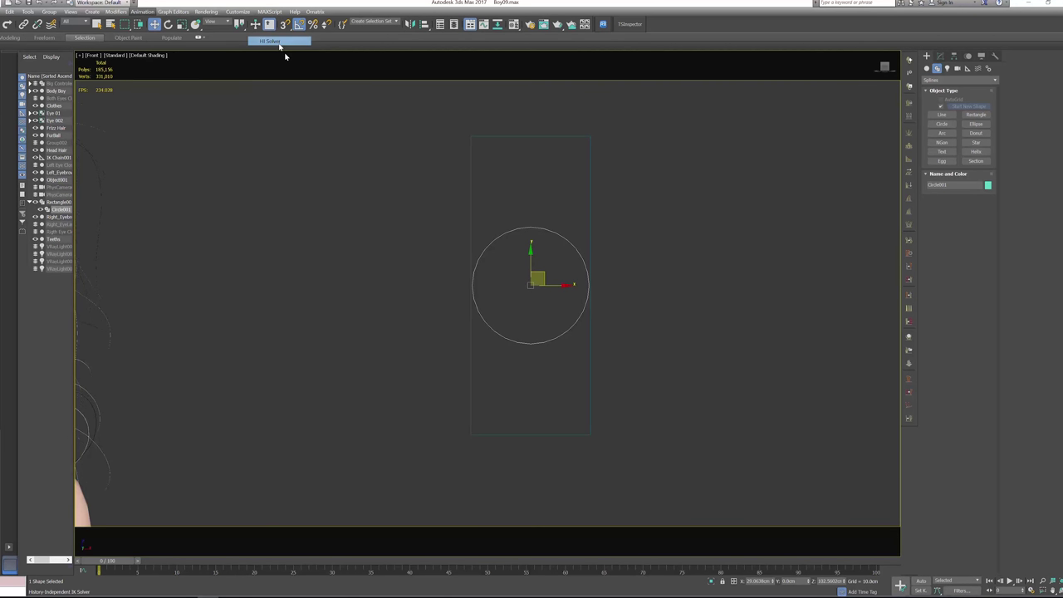
left_click(544, 234)
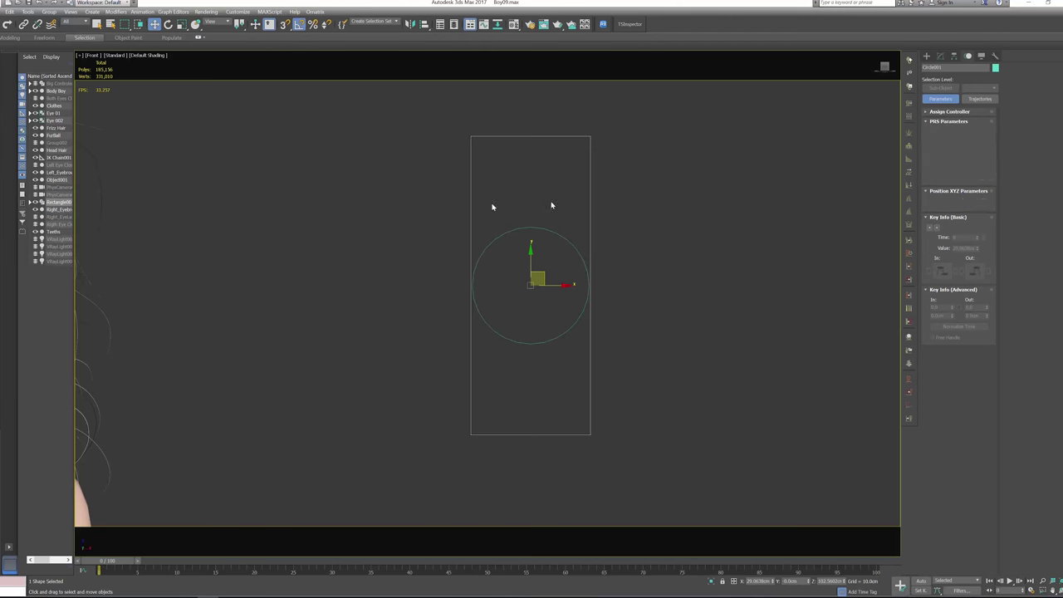
Apply an HI IK solver from the rectangle as start joint to the circle as end joint
left_click(142, 12)
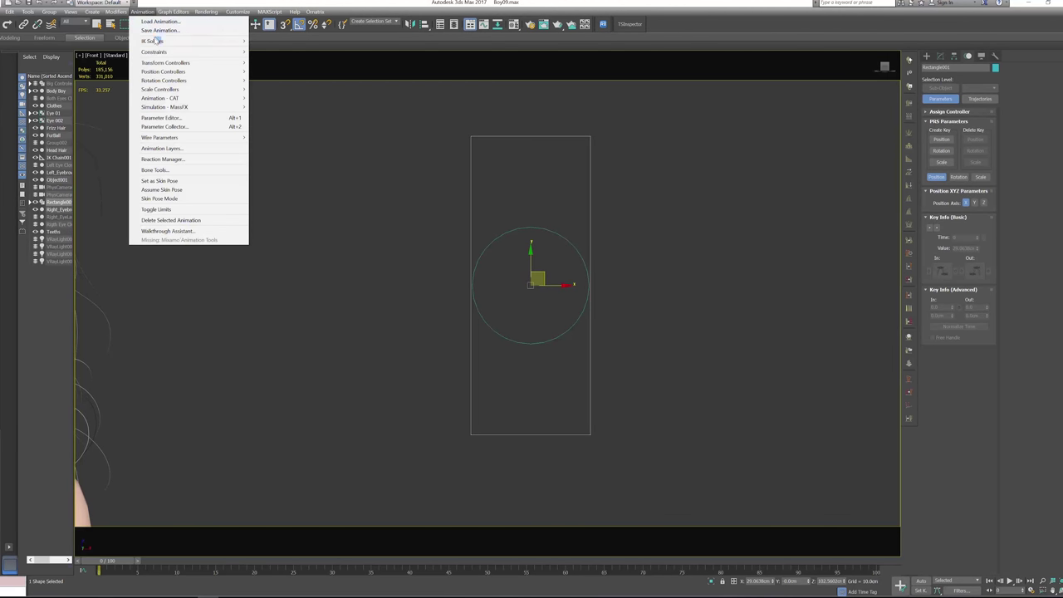
mouse_move(155, 41)
left_click(280, 46)
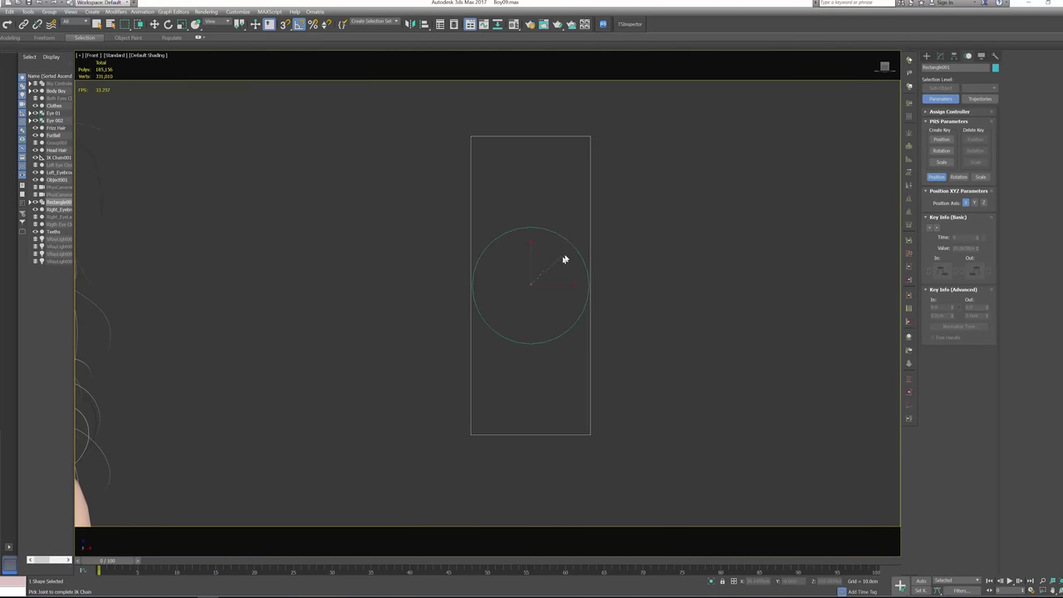
left_click(558, 234)
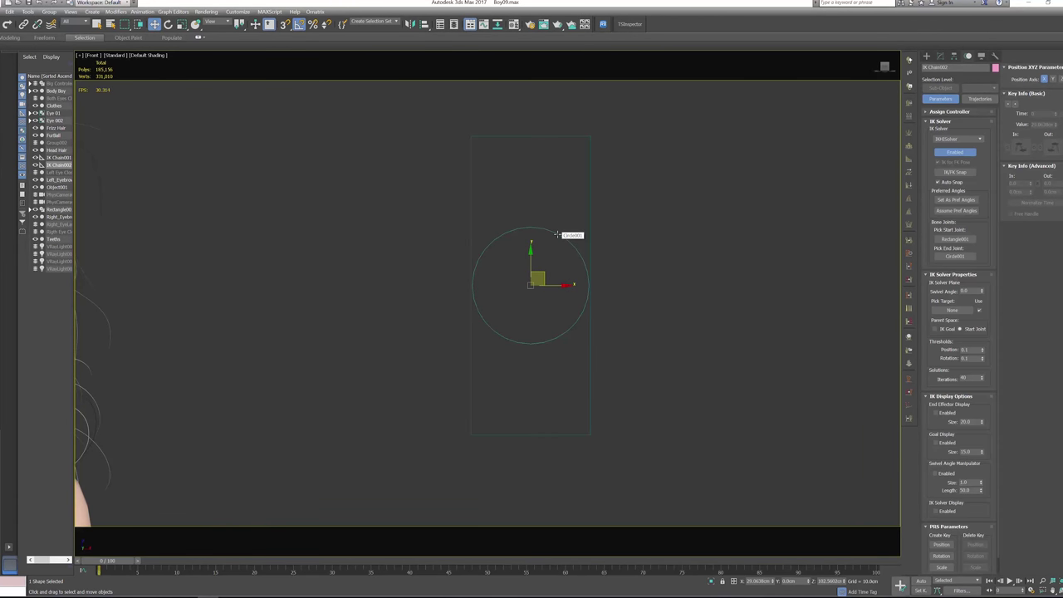
middle_click_drag(695, 243, 675, 259)
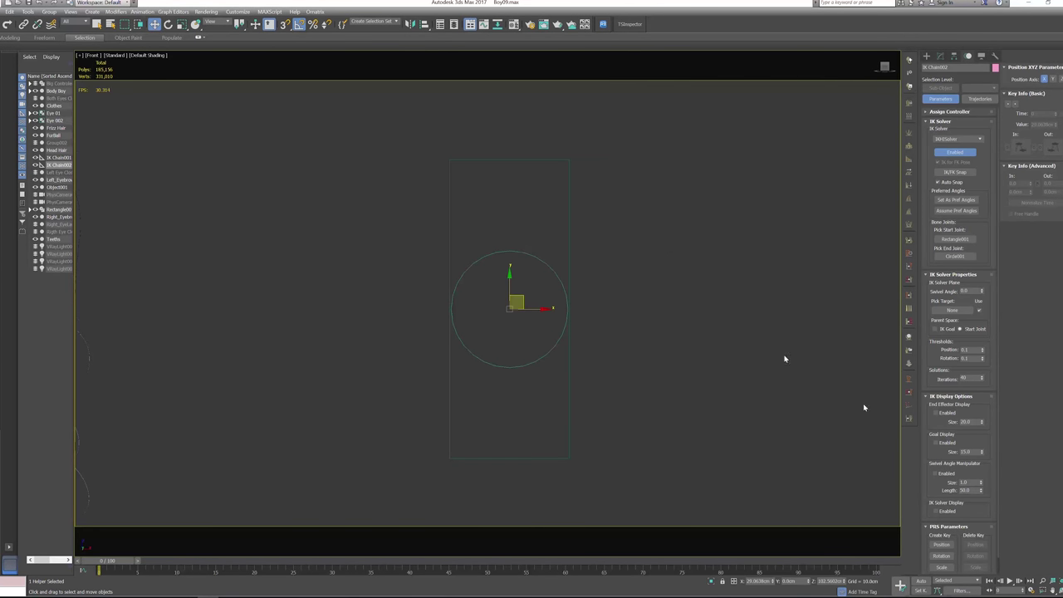
Enable the IK chain's goal display, test moving the goal, undo the move and disable the goal display
left_click(938, 445)
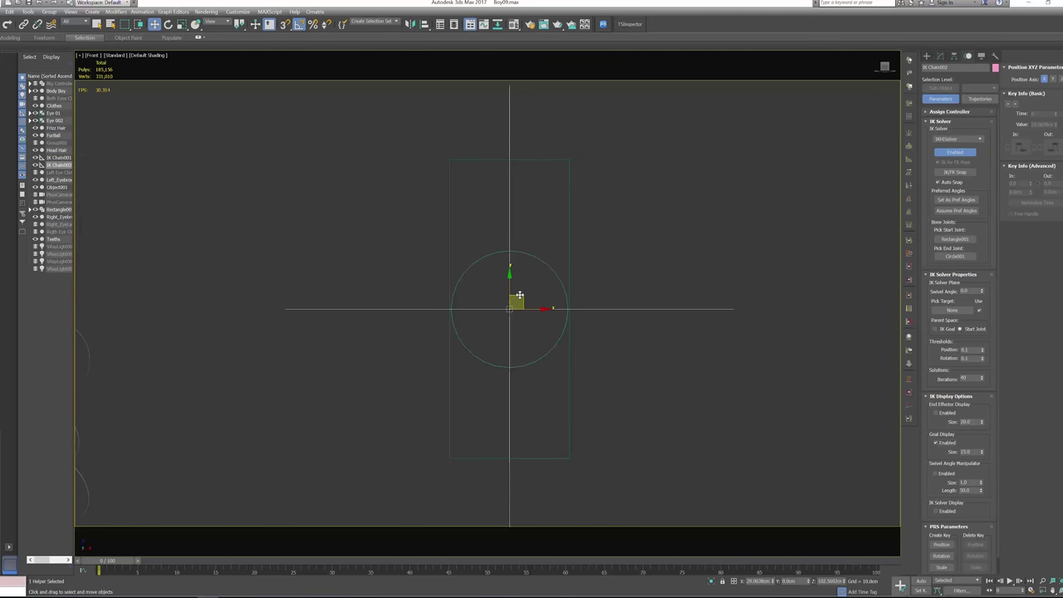
left_click_drag(523, 298, 545, 336)
key("ctrl+z")
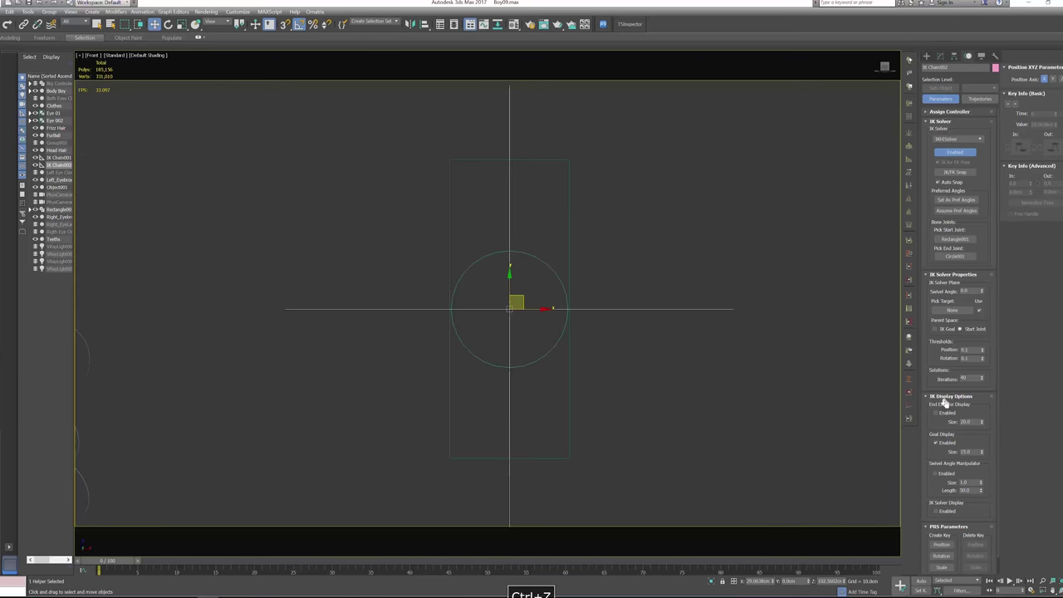
left_click(938, 442)
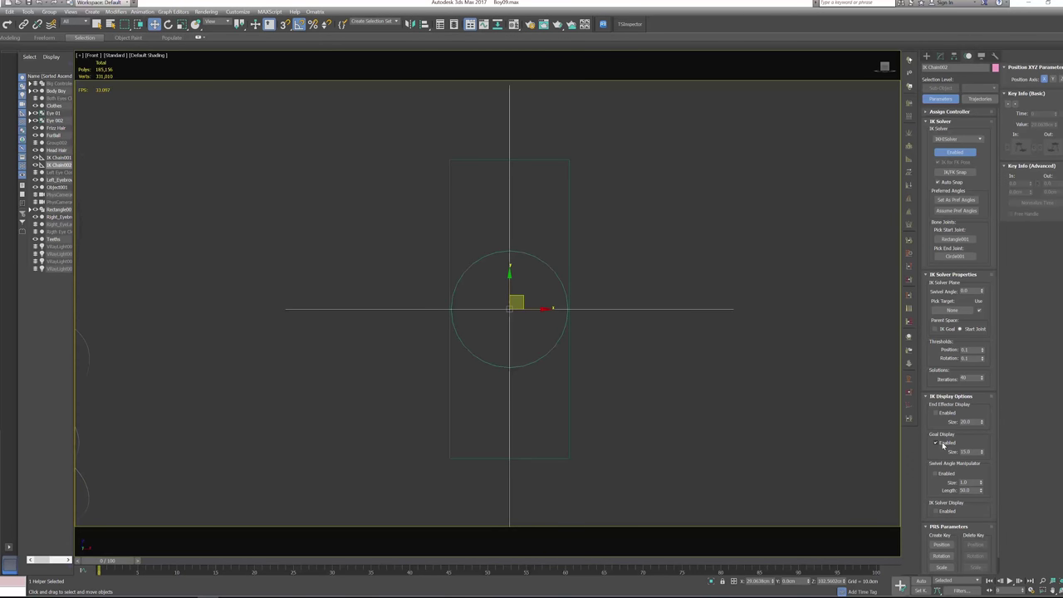
left_click(939, 444)
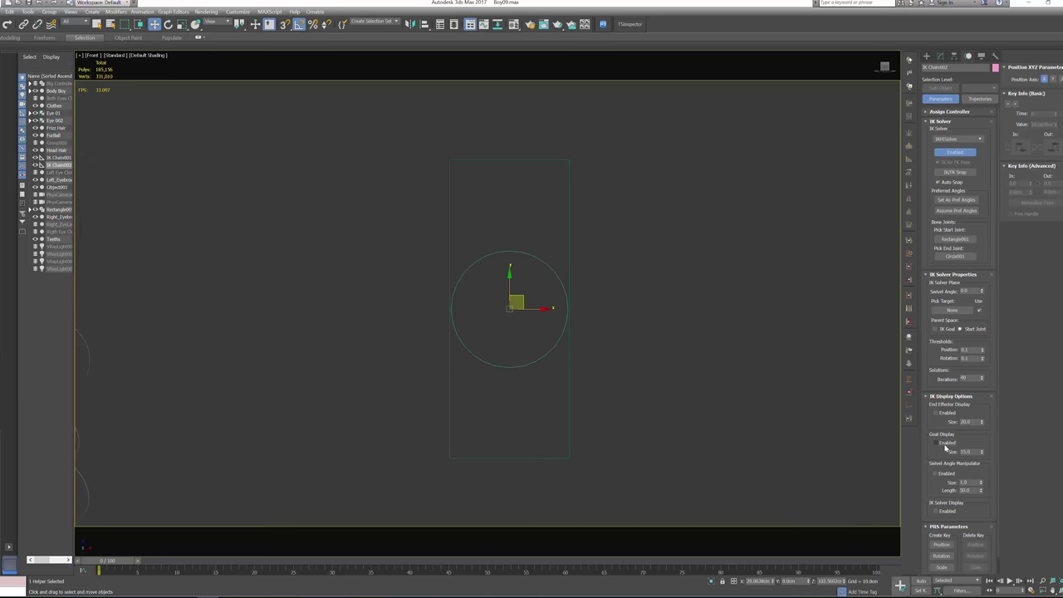
Deactivate the X, Y and Z rotational joint axes in the IK settings of the rectangle and the circle
left_click(570, 202)
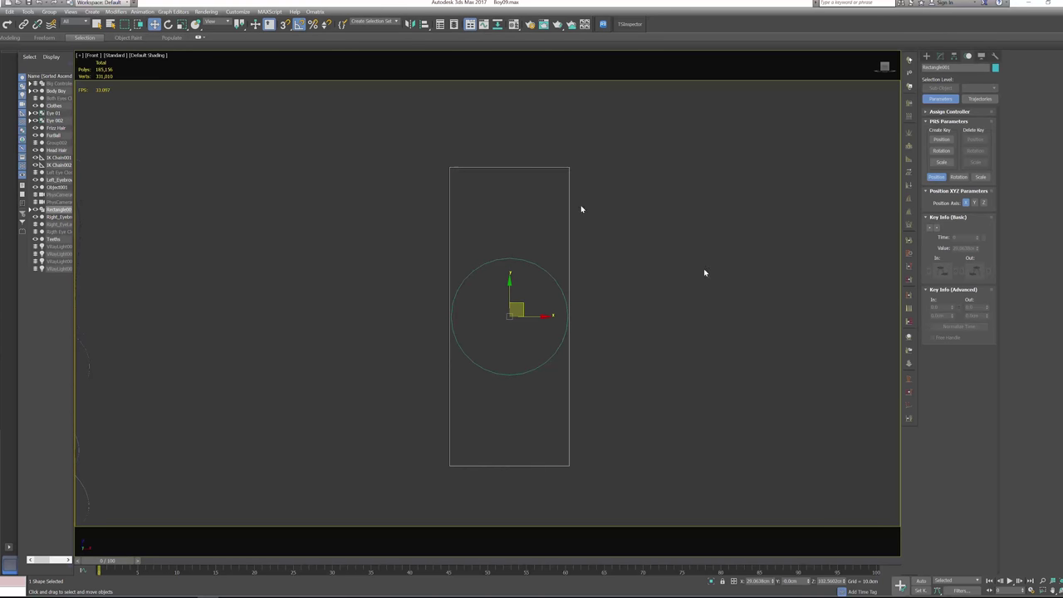
left_click(954, 57)
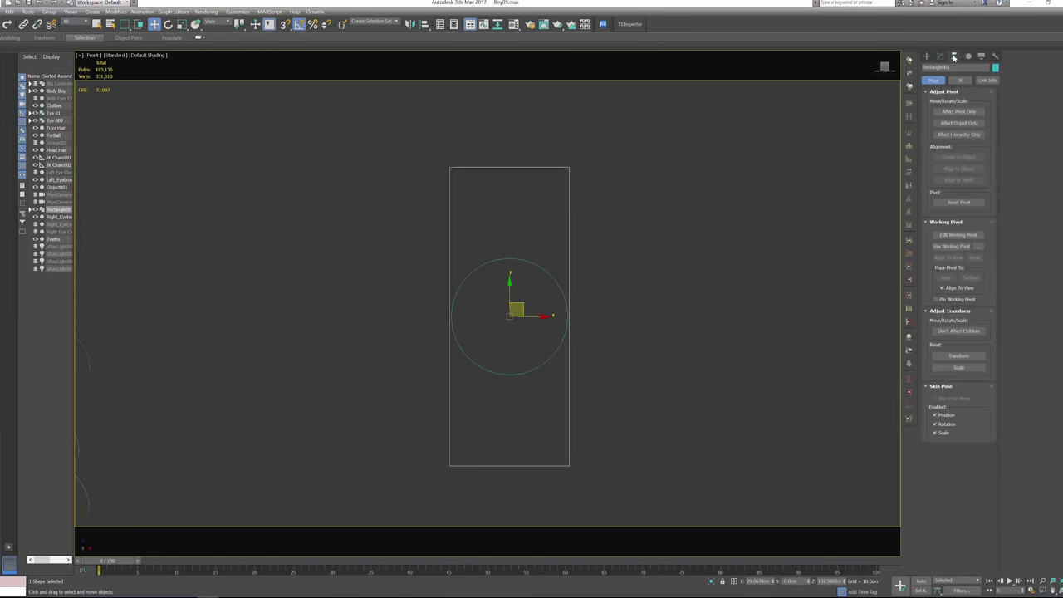
left_click(958, 81)
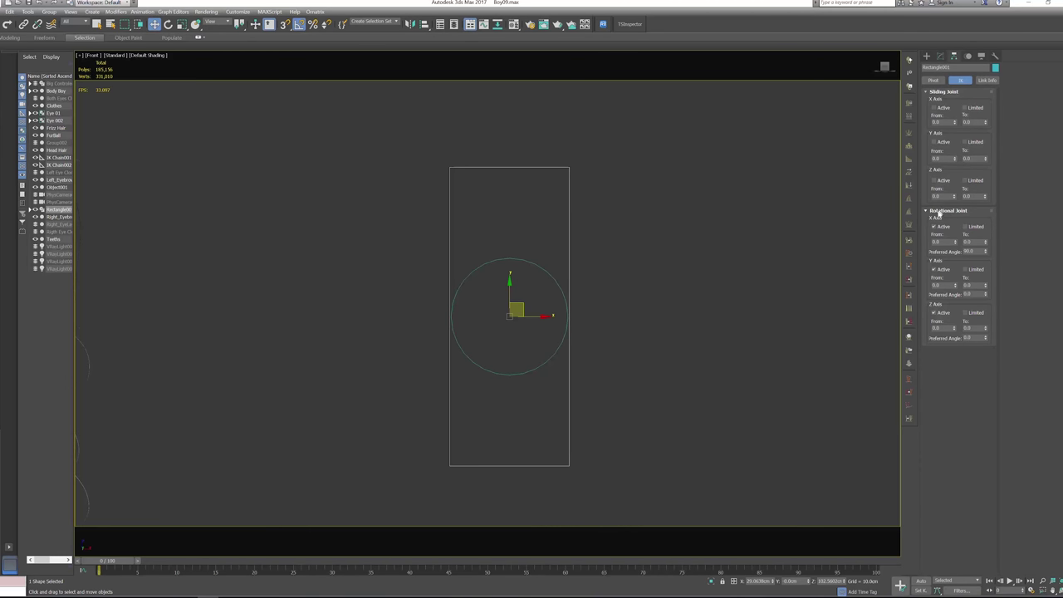
left_click(933, 227)
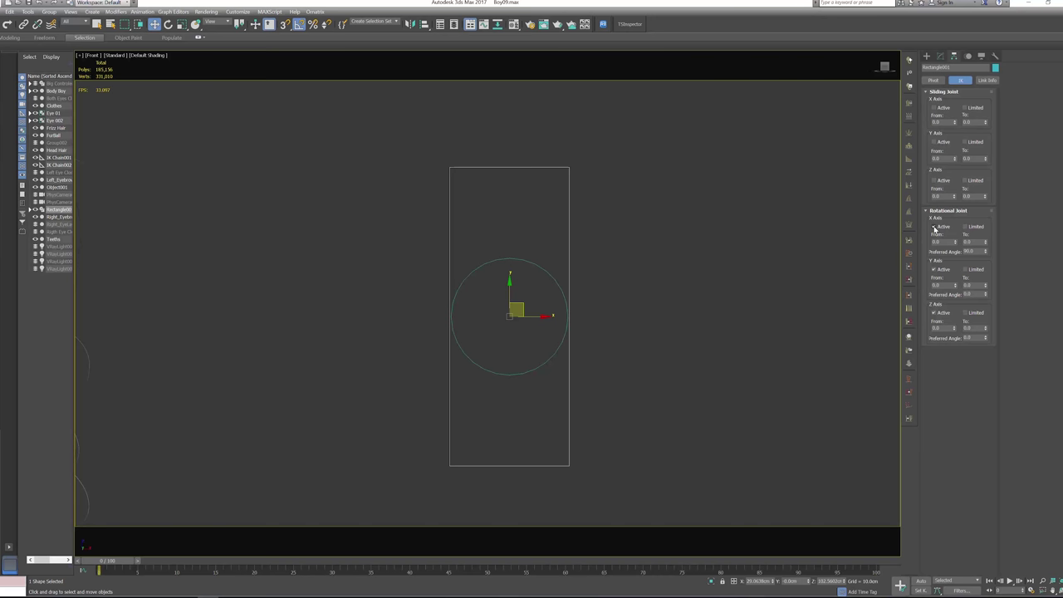
left_click(934, 226)
left_click_drag(519, 235, 496, 279)
left_click(934, 227)
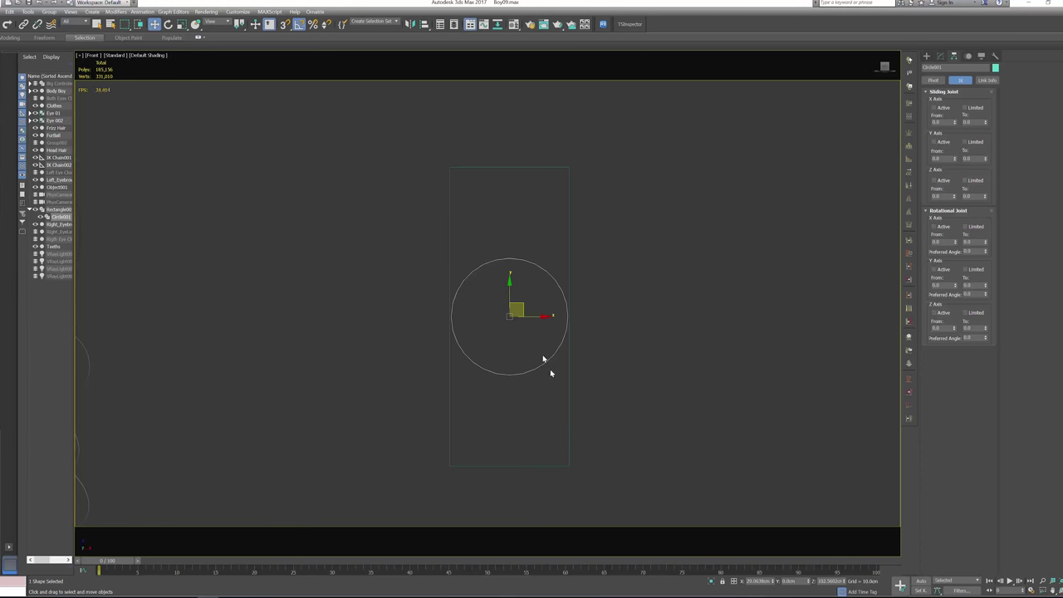
Activate the circle's sliding joint on the X, Y and Z axes and turn on the limits for X and Z
middle_click_drag(569, 301, 584, 316)
left_click(550, 257)
left_click_drag(534, 250, 517, 334)
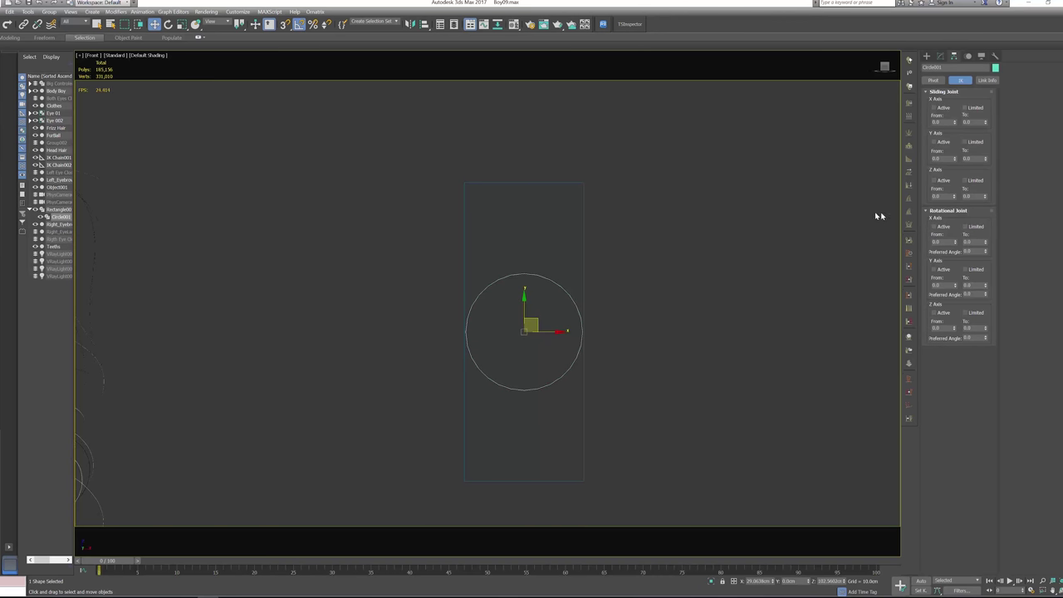
left_click(934, 108)
left_click(934, 142)
middle_click_drag(620, 304, 638, 285)
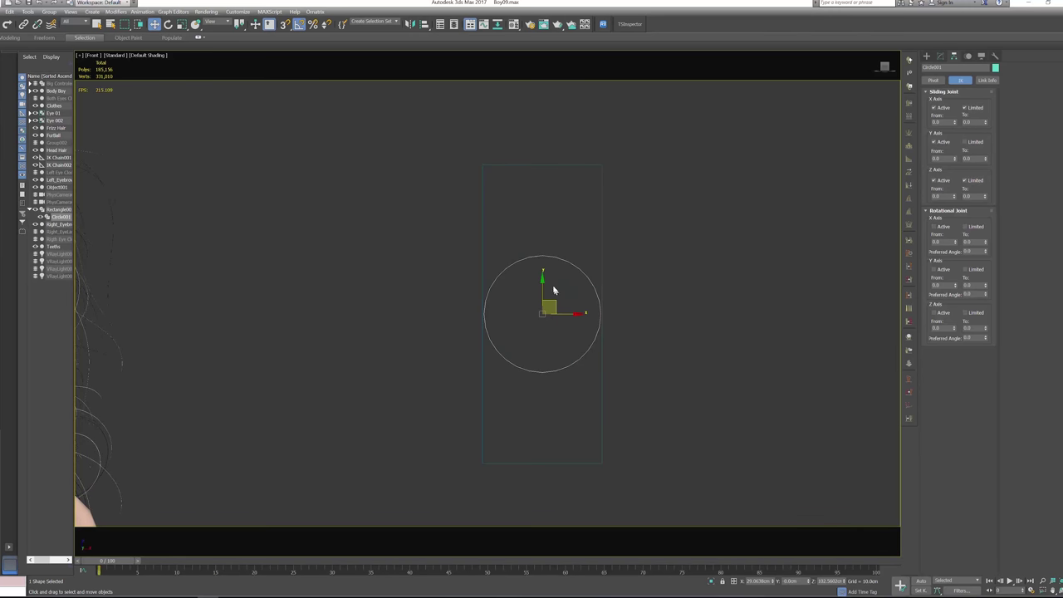
Test how the circle slides with the joint limits by moving it, and undo the moves
left_click_drag(542, 284, 550, 429)
left_click(545, 310)
left_click(581, 358)
left_click_drag(548, 304, 548, 413)
left_click_drag(478, 223, 511, 329)
scroll(469, 343, "down", 2)
key("ctrl+z")
key("ctrl+z")
middle_click_drag(636, 315, 663, 305)
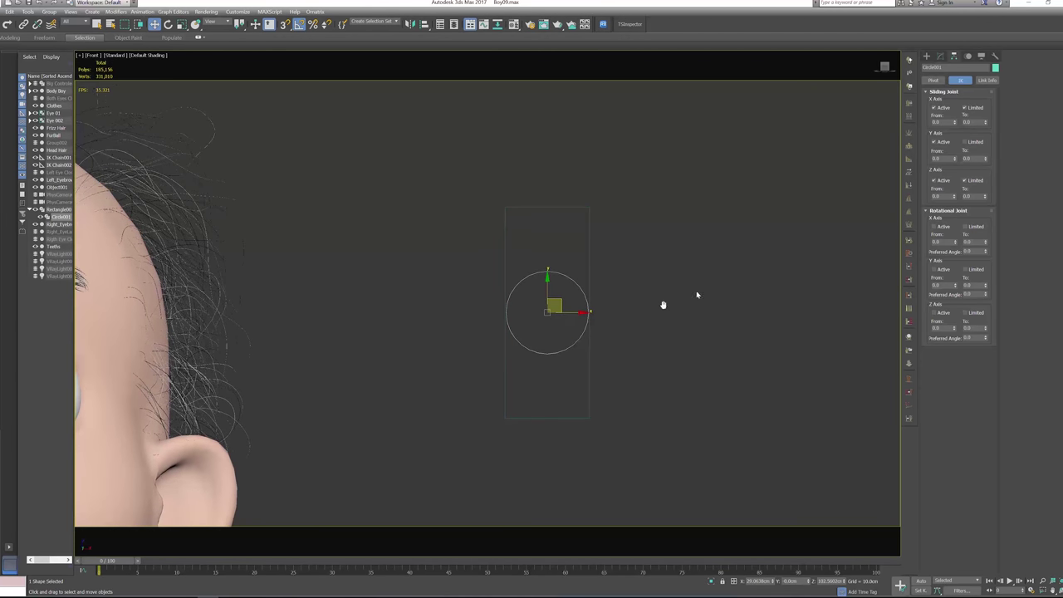
Limit the circle's Y sliding joint to an upper value of 10, test it by moving the circle up, and undo the move
double_click(969, 159)
type("10")
key("Return")
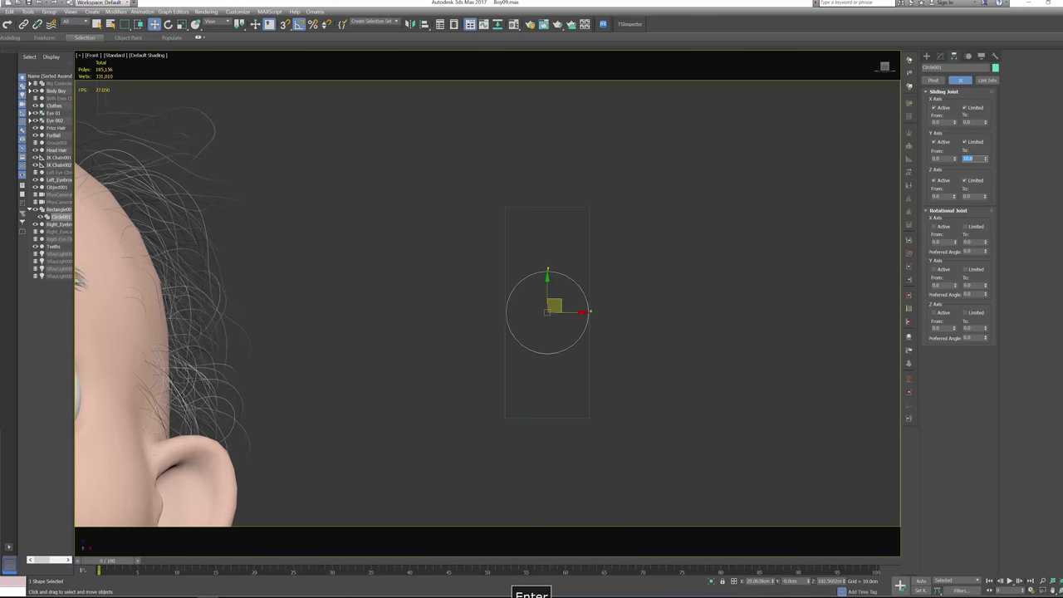
scroll(568, 320, "down", 3)
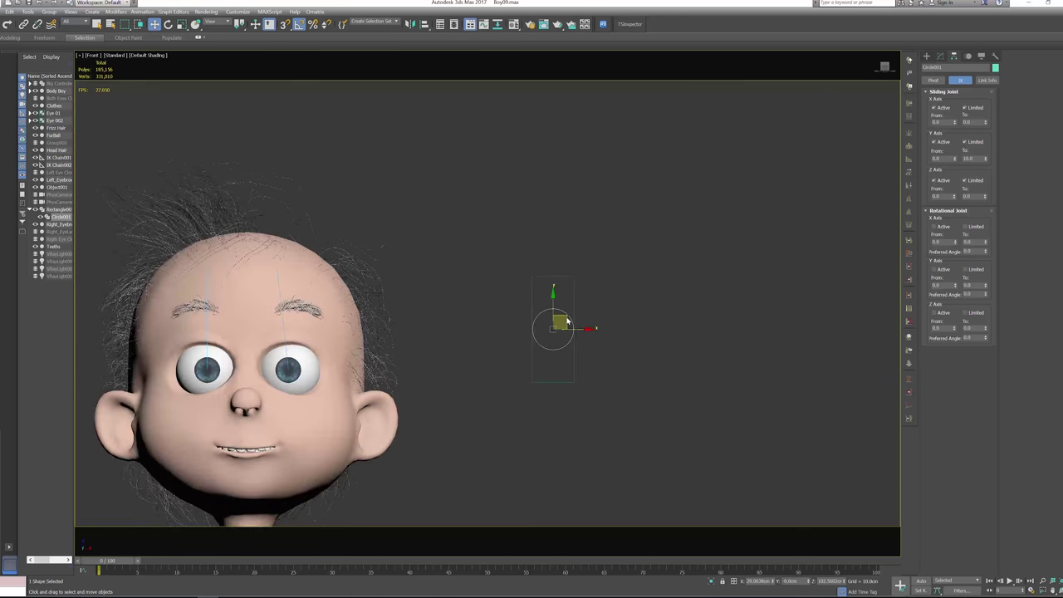
left_click_drag(565, 315, 577, 175)
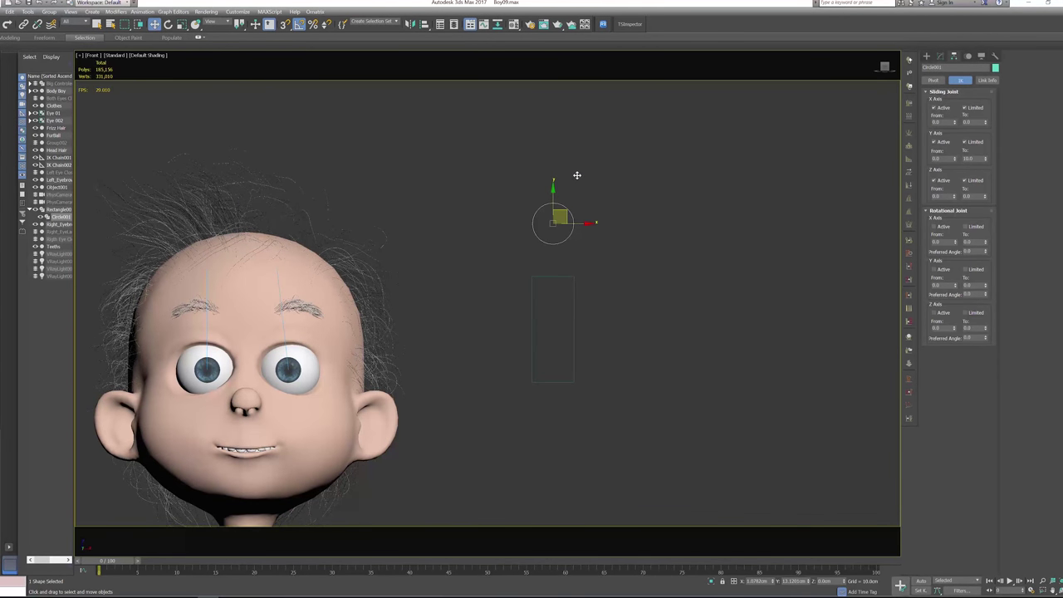
key("ctrl+z")
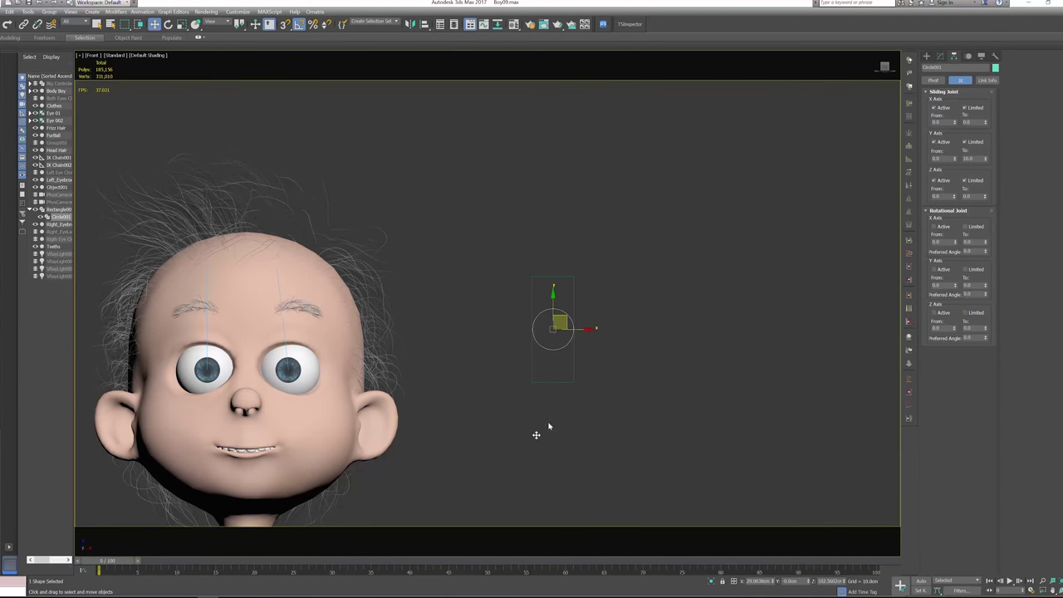
Move only the rectangle's shape up, leaving its pivot in place, until its lower edge meets the circle's center
scroll(585, 361, "up", 3)
left_click_drag(601, 443, 476, 413)
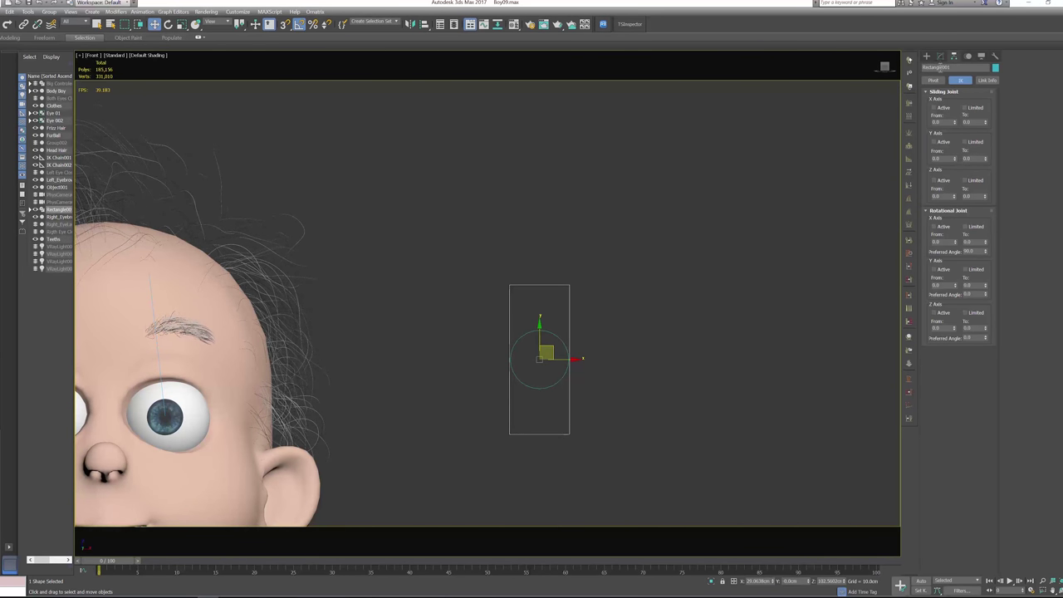
left_click(934, 80)
left_click(959, 123)
left_click_drag(537, 333, 547, 261)
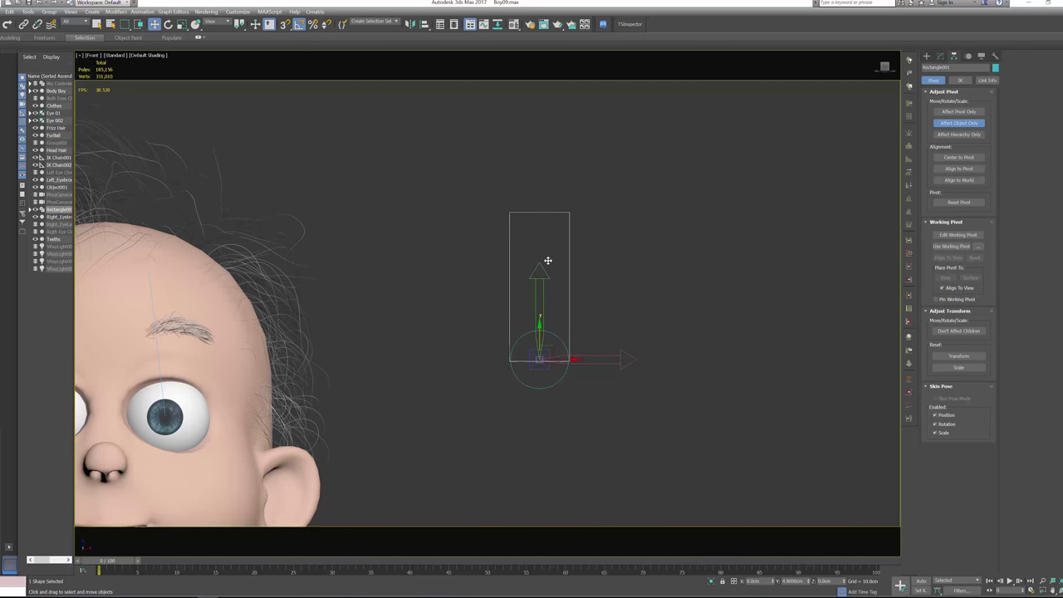
mouse_move(629, 316)
middle_mouse_down()
mouse_move(655, 271)
mouse_move(642, 304)
middle_mouse_up()
left_click(949, 129)
Select the circle and test its travel along the rectangle under the sliding joint limits
left_click(545, 321)
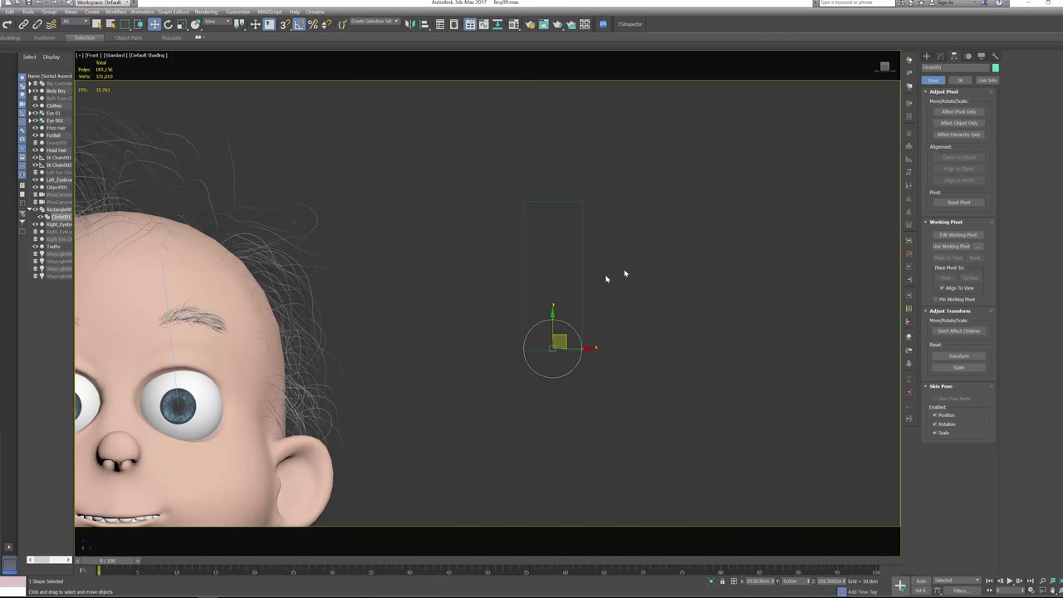
middle_click_drag(624, 274, 634, 298)
left_click(961, 79)
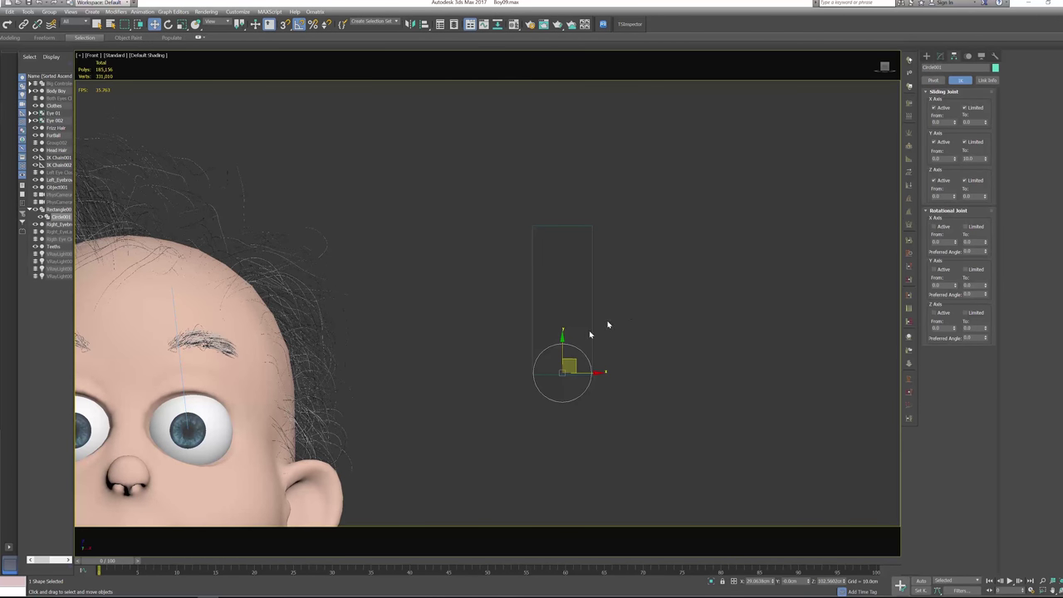
left_click_drag(572, 360, 532, 389)
scroll(542, 444, "down", 5)
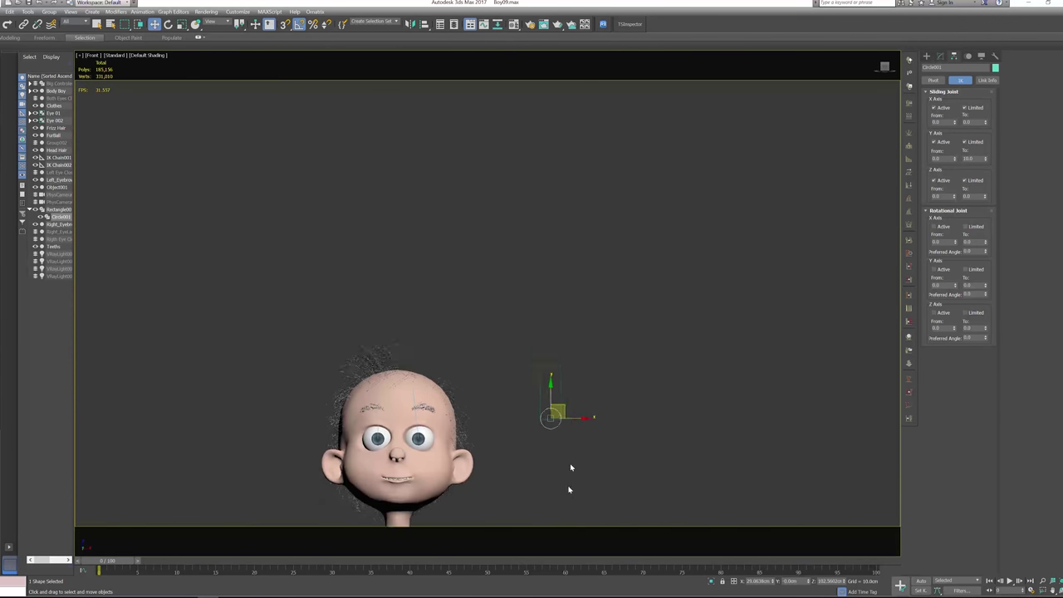
middle_click_drag(569, 493, 567, 324)
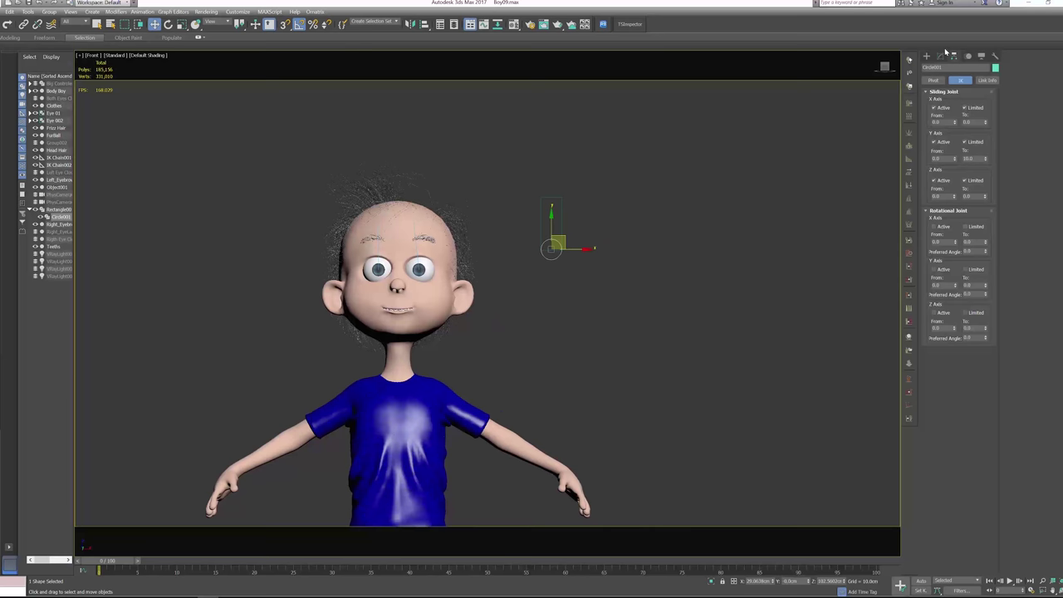
Select the boy's body mesh and start a parameter wire from its Morpher's Left Eye Closed channel
left_click(941, 55)
left_click(422, 313)
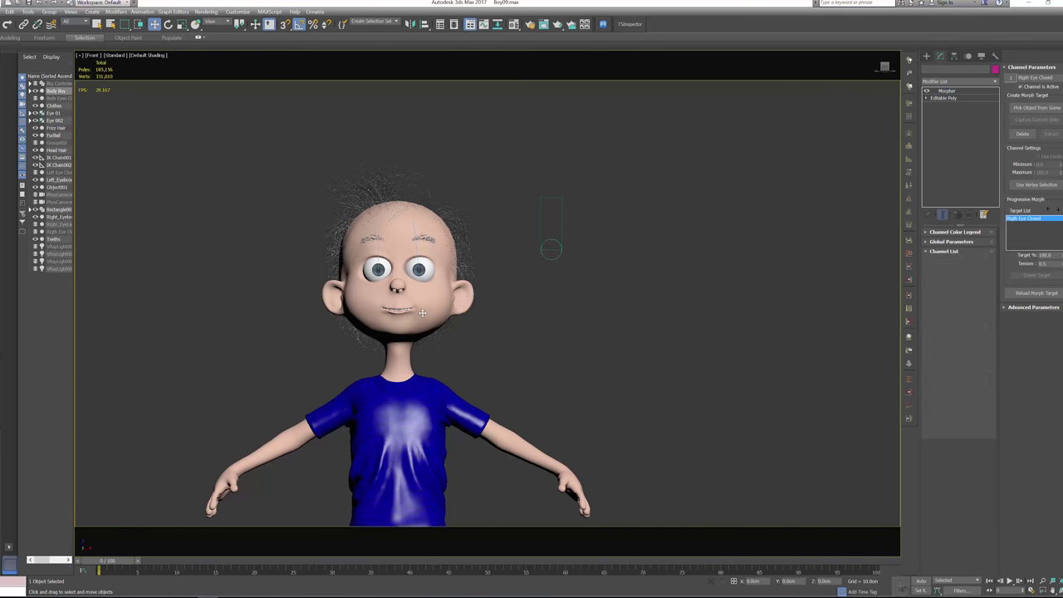
key("F4")
key("F4")
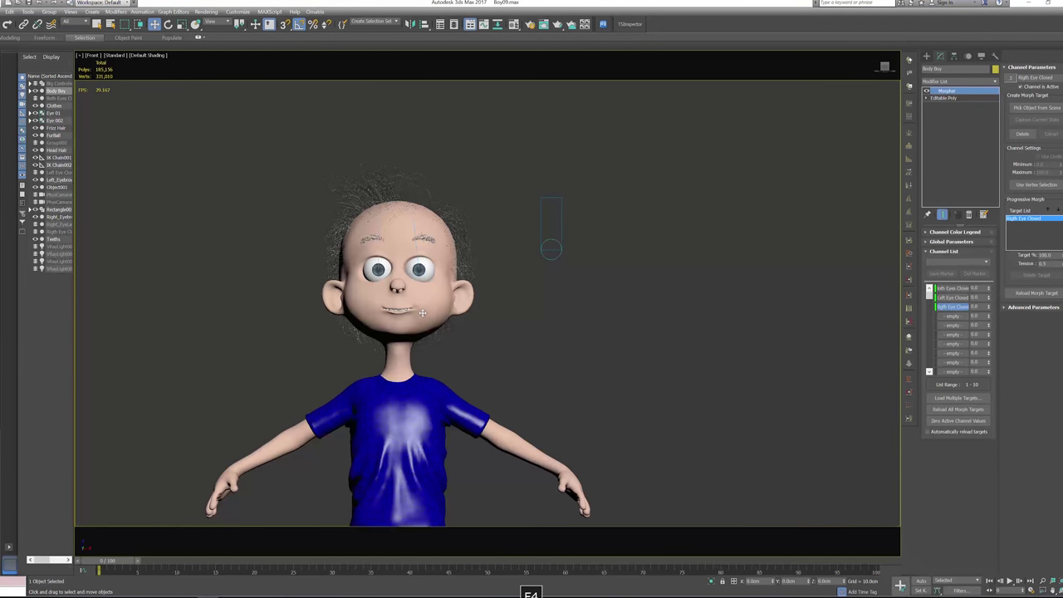
scroll(510, 238, "down", 3)
scroll(527, 266, "down", 2)
middle_click_drag(527, 266, 499, 304)
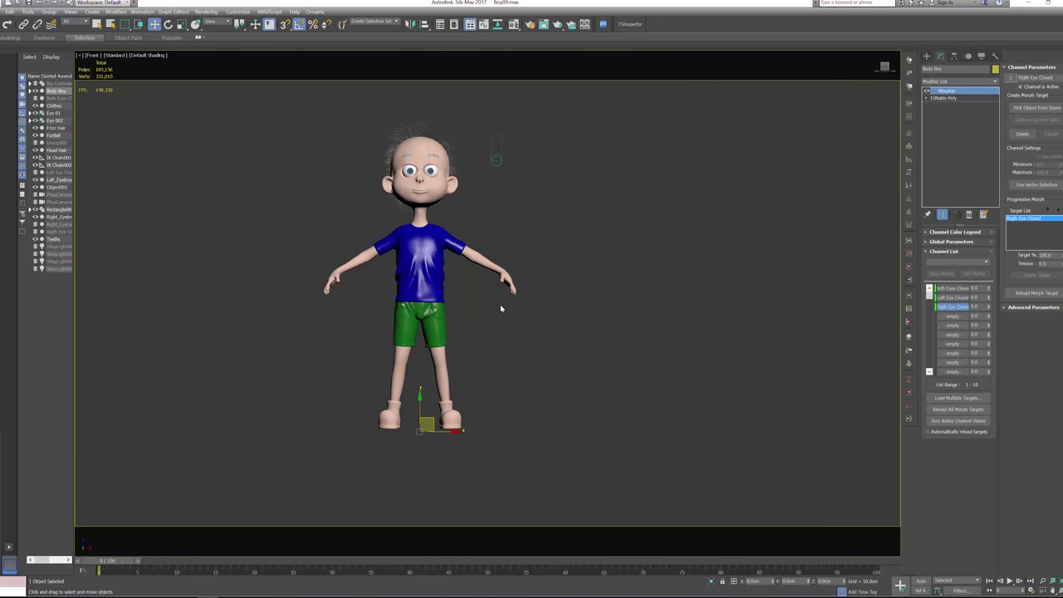
key("ctrl+5")
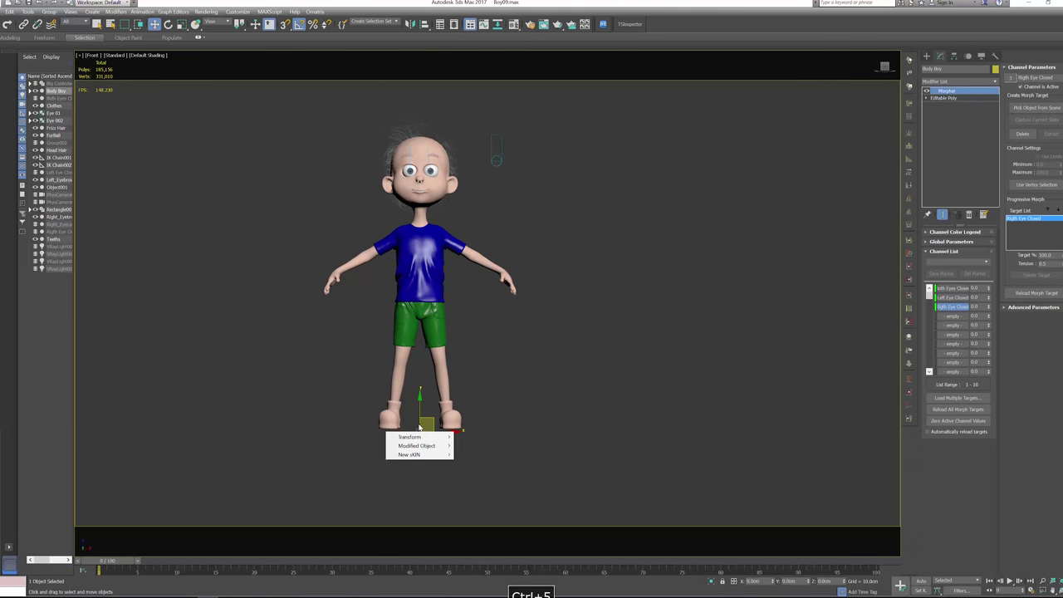
mouse_move(428, 446)
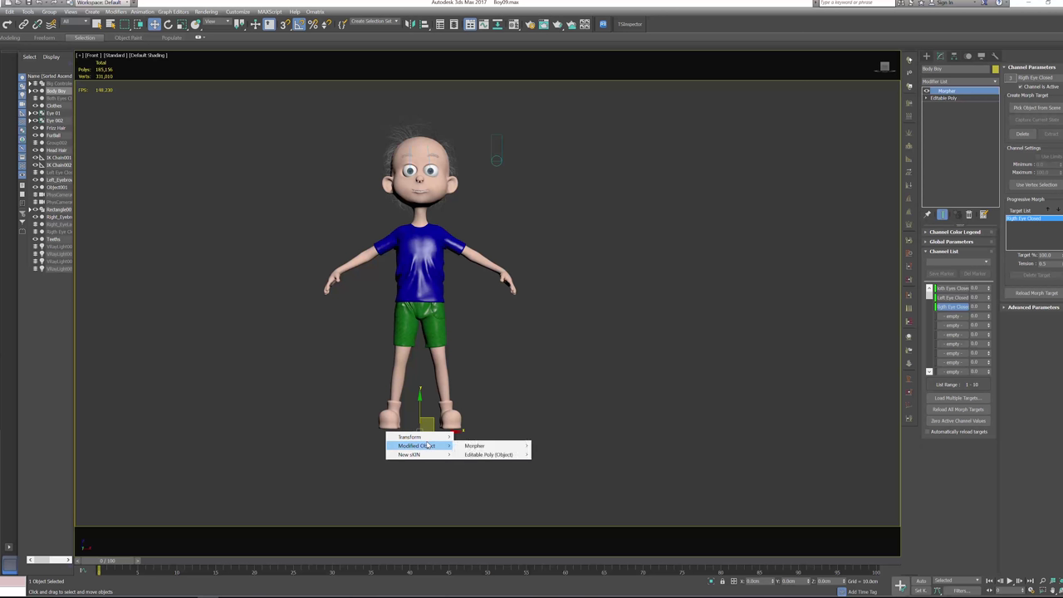
mouse_move(475, 447)
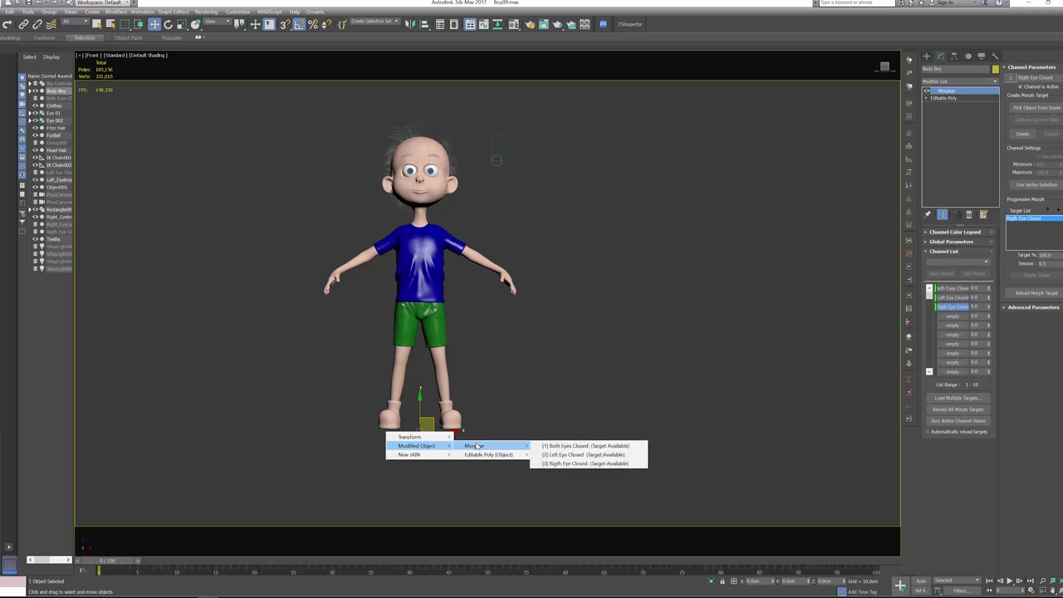
left_click(573, 455)
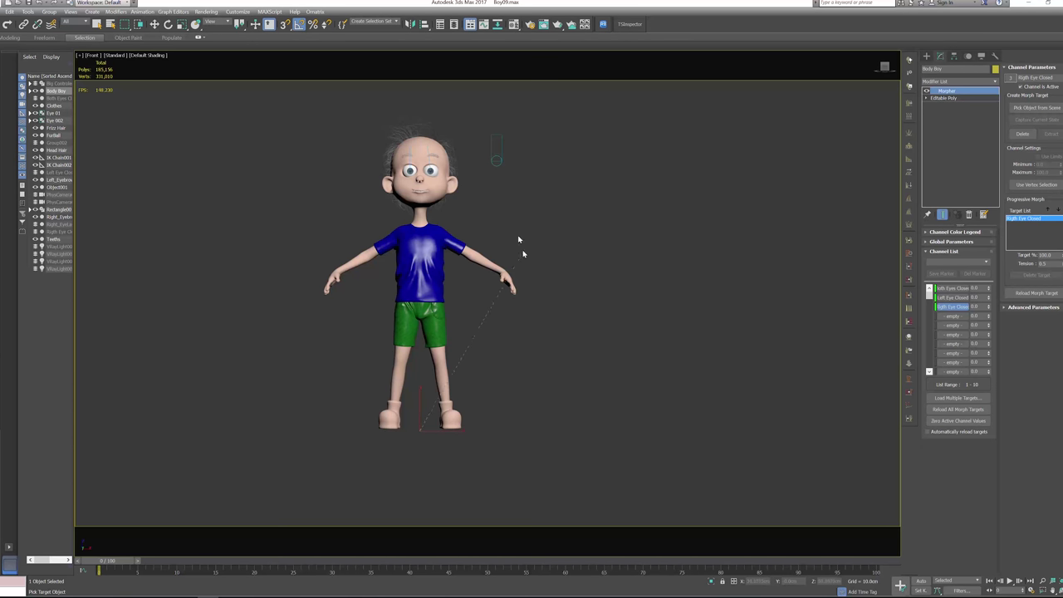
Pick the circle as the wire's target with its Radius parameter to open Parameter Wiring
scroll(497, 170, "up", 10)
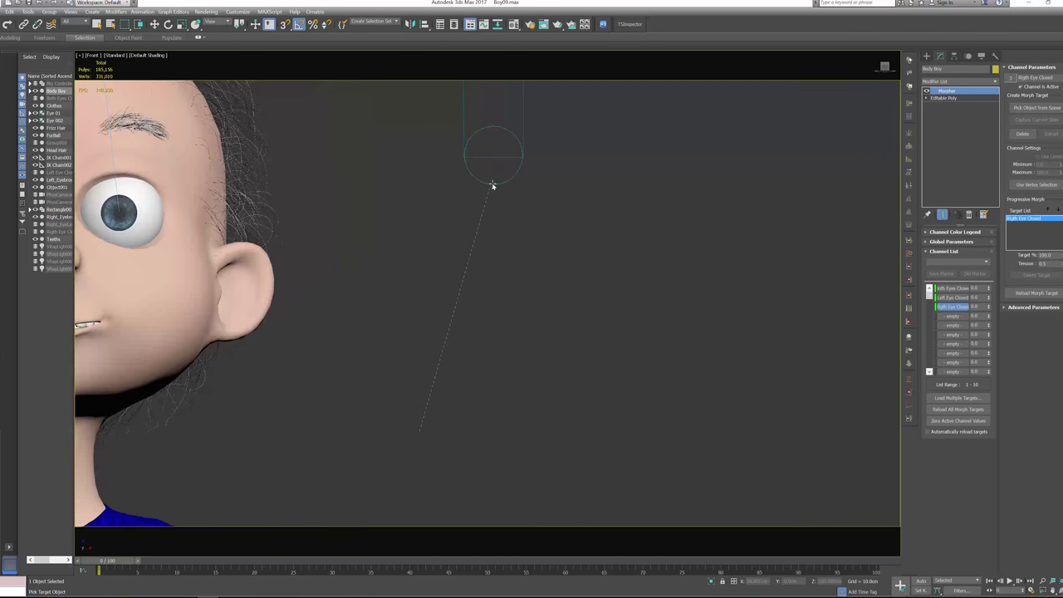
left_click(491, 184)
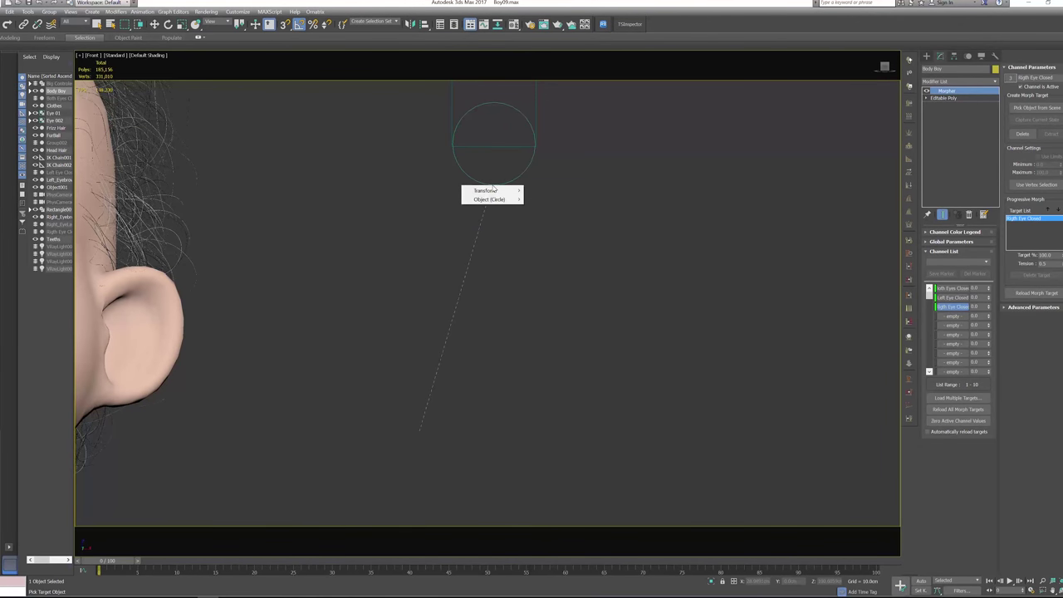
mouse_move(488, 201)
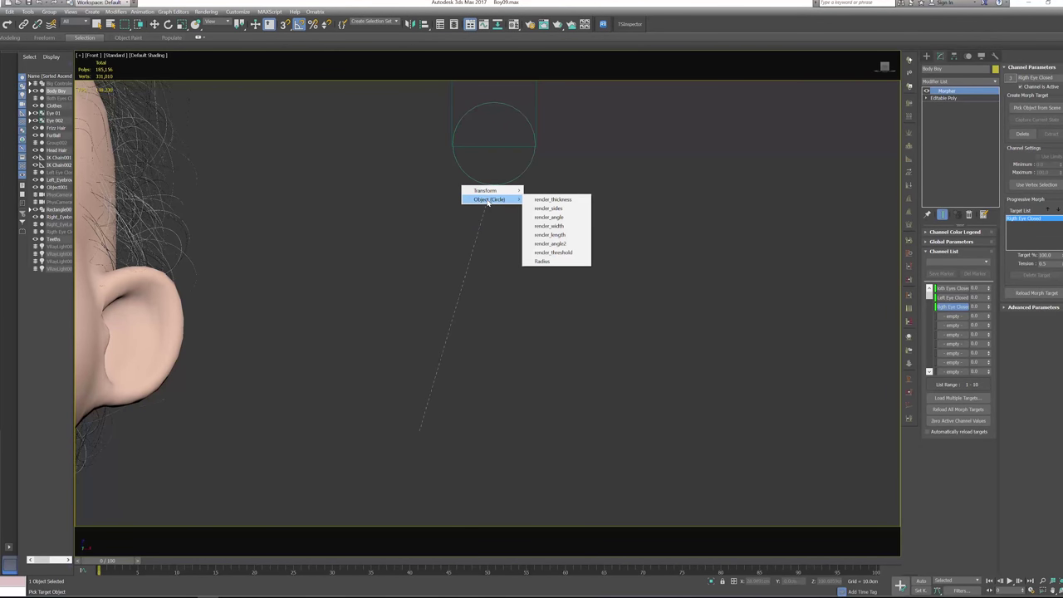
left_click(542, 260)
Choose the circle's Y Position under its FK Sub-Control as the parameter paired with Left Eye Closed
middle_click_drag(659, 257, 750, 266)
left_click_drag(414, 255, 341, 207)
left_click_drag(623, 219, 573, 198)
left_click(360, 220)
left_click_drag(339, 208, 378, 206)
left_click(390, 243)
left_click(396, 269)
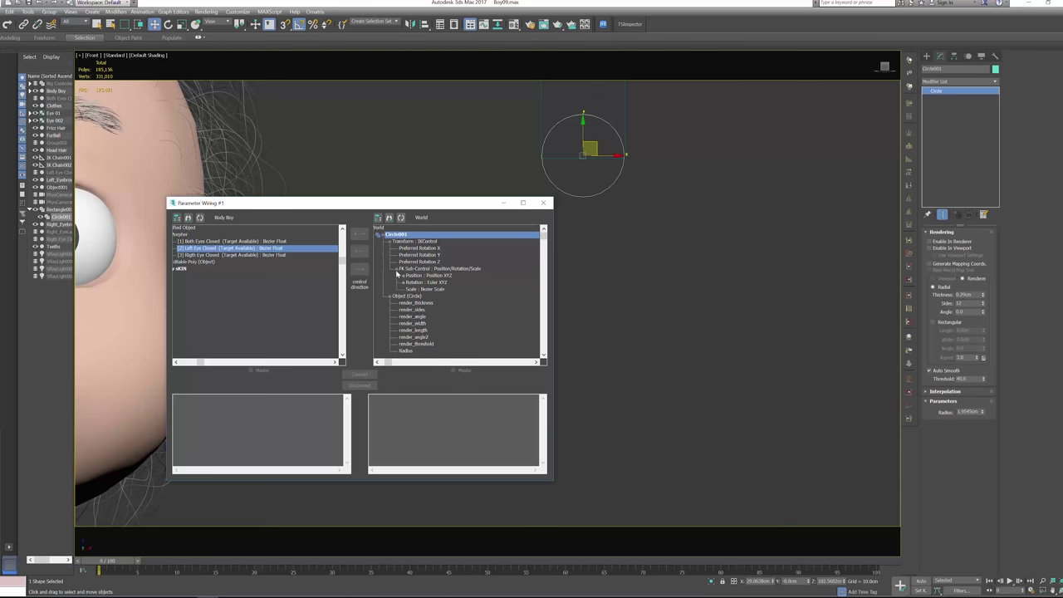
left_click(403, 276)
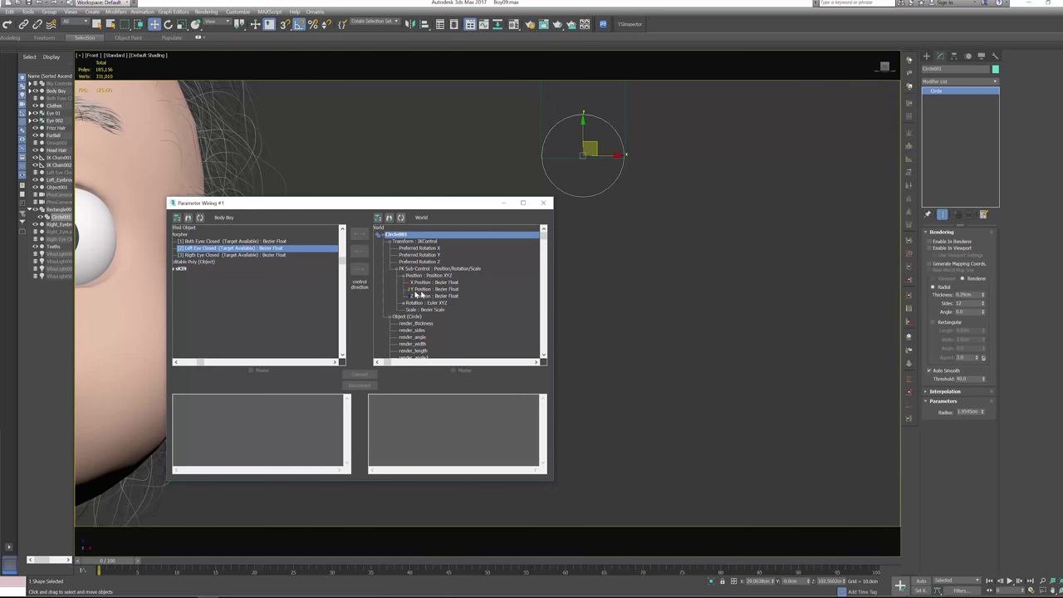
left_click(422, 289)
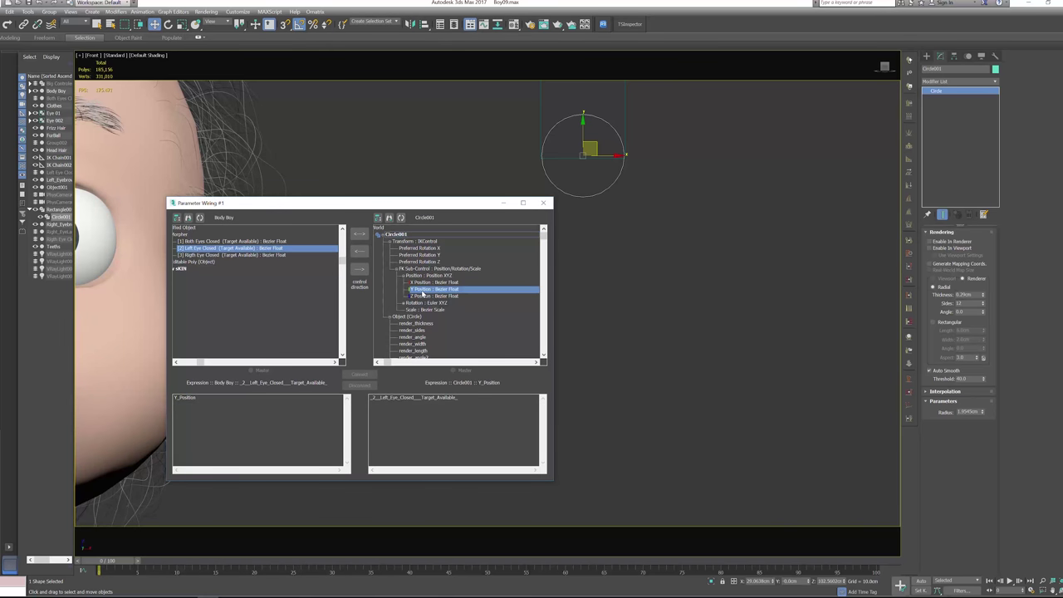
Connect the wire so the circle controls Left Eye Closed with the expression Y_Position*10
left_click(269, 403)
type("*")
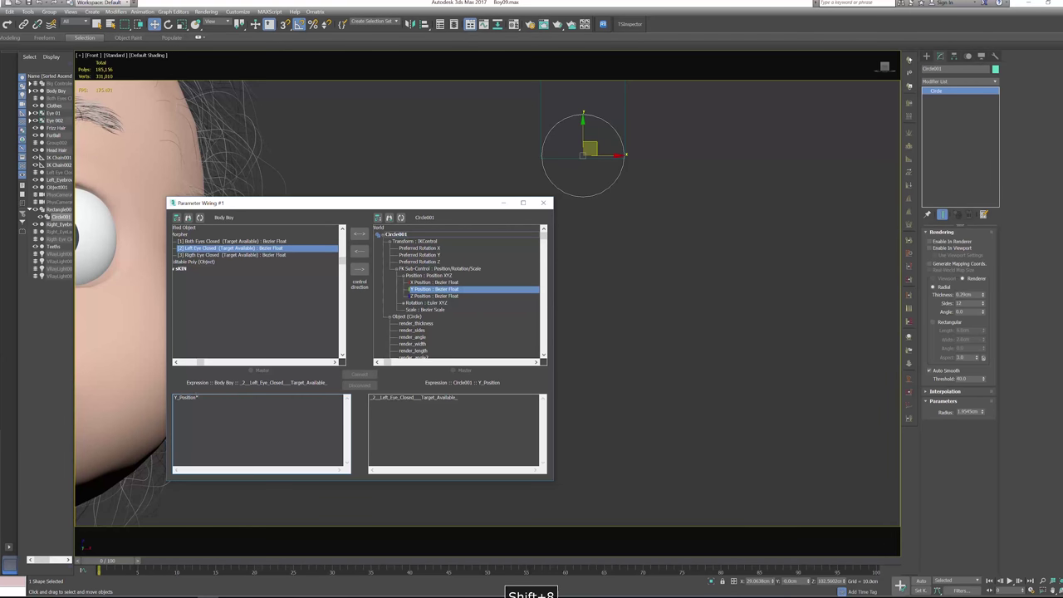
type("10")
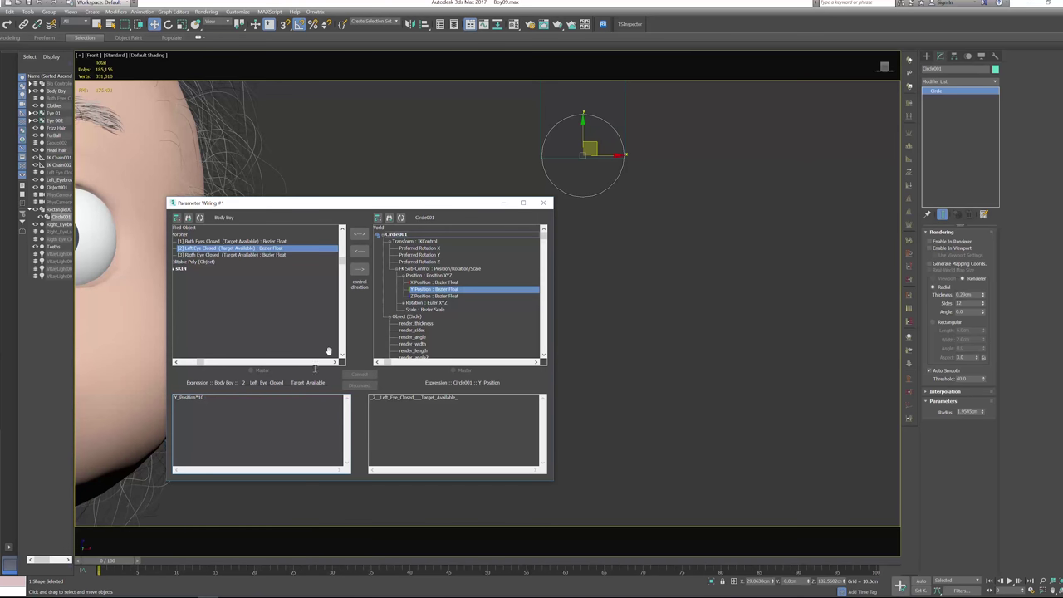
left_click(359, 251)
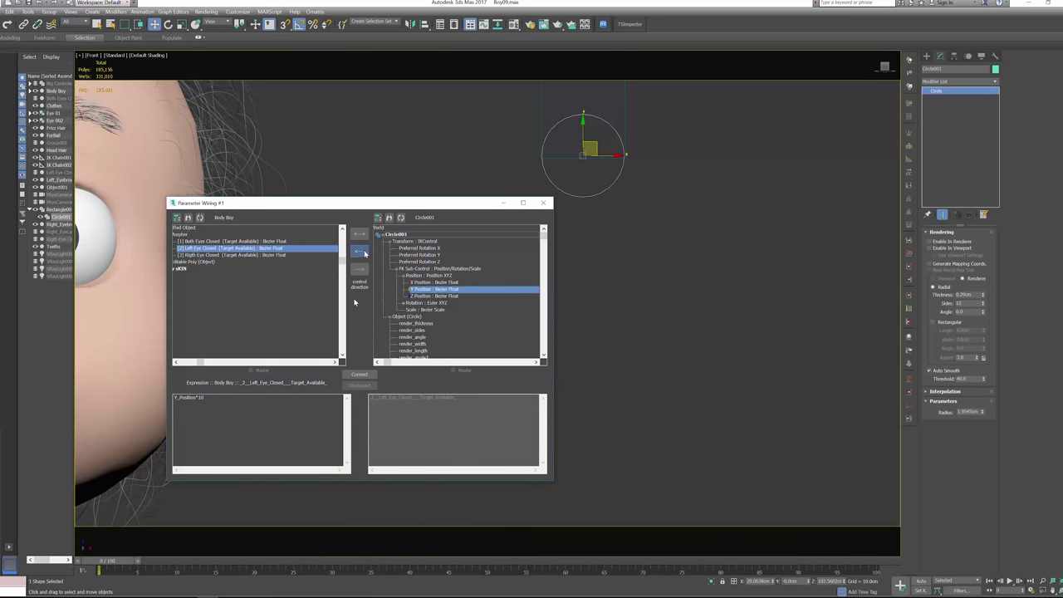
left_click(358, 374)
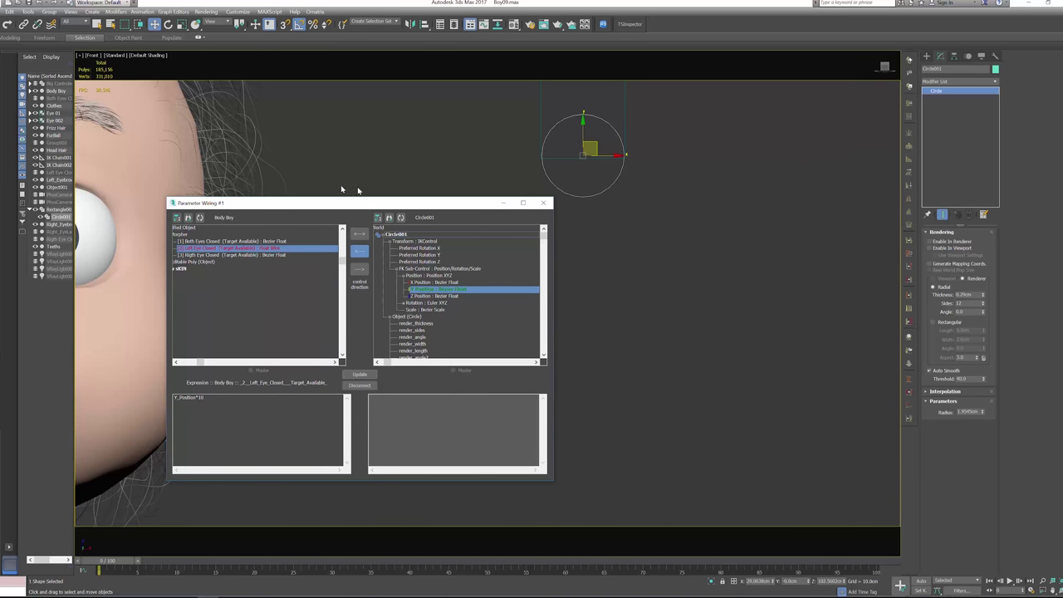
Test the left eye's closing by sliding the circle up in the rectangle, and close the wiring window
left_click_drag(296, 204, 727, 238)
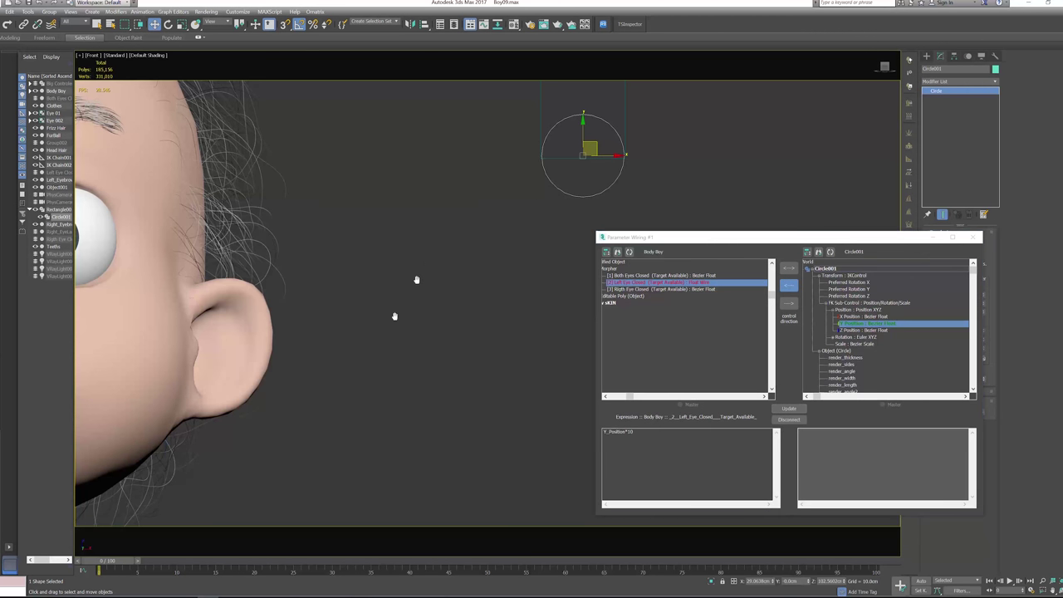
scroll(390, 324, "down", 5)
middle_click_drag(422, 337, 467, 341)
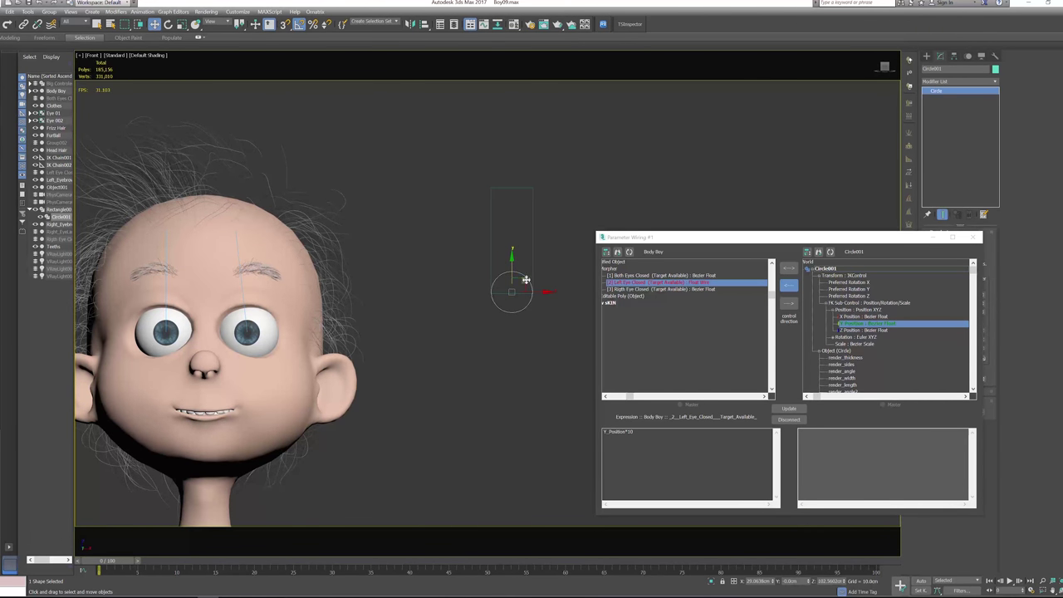
left_click_drag(526, 277, 521, 254)
left_click(973, 236)
middle_click_drag(565, 339, 551, 361)
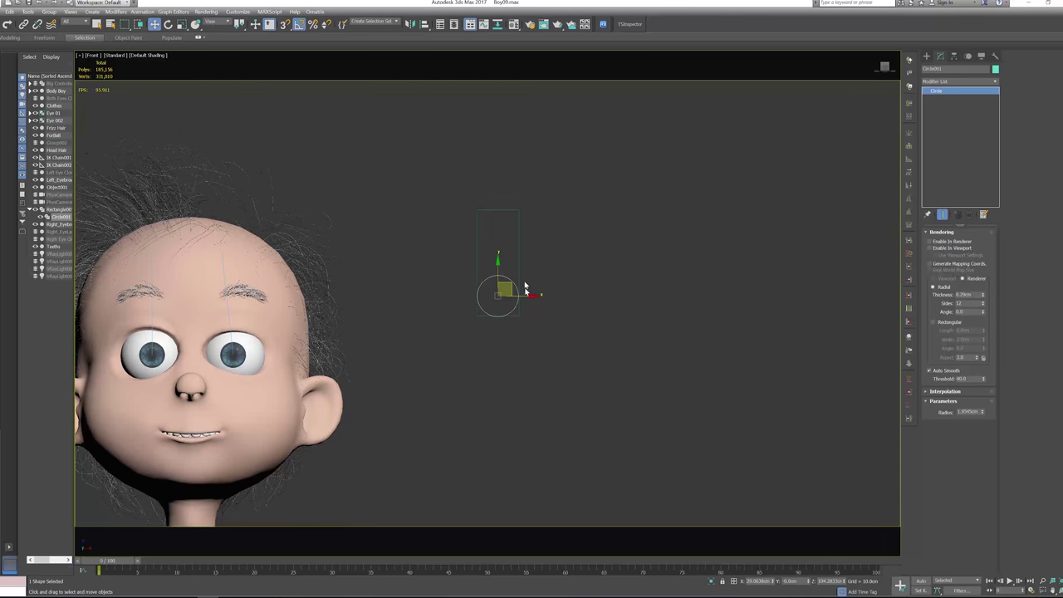
Enable viewport rendering for both the circle and the rectangle so their outlines display with thickness
left_click(945, 250)
left_click(517, 236)
left_click(943, 249)
middle_click_drag(551, 321, 586, 329)
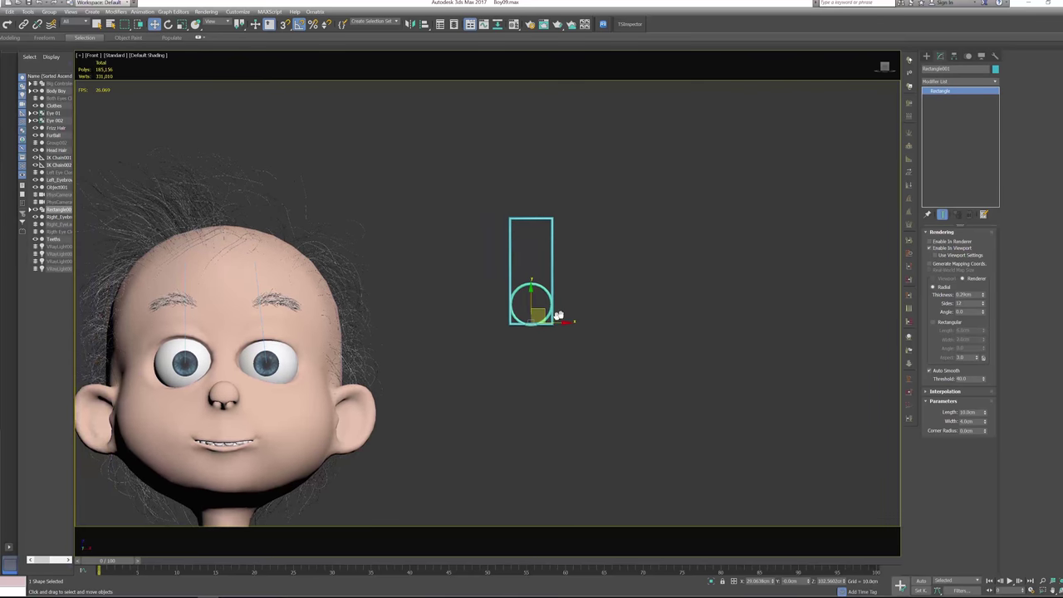
left_click(565, 337)
Change the circle's object color to red
left_click(533, 285)
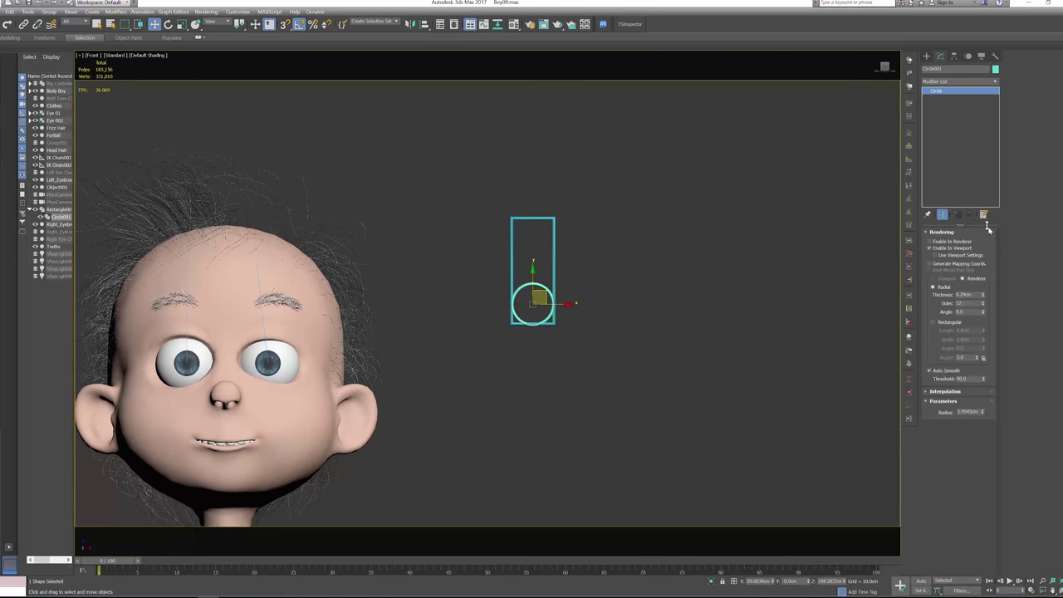
left_click(996, 71)
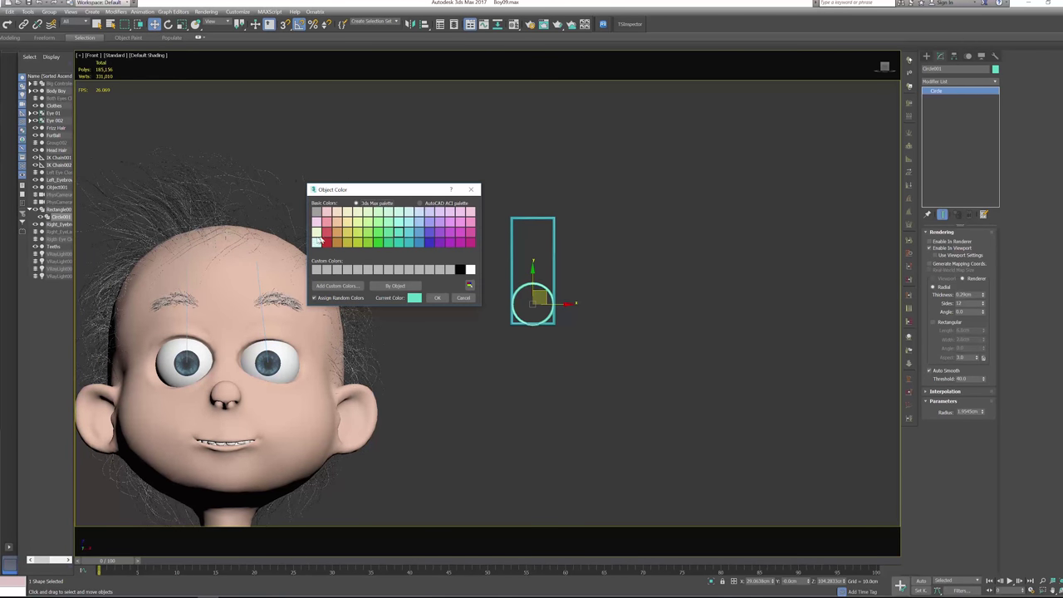
left_click(326, 243)
left_click(437, 297)
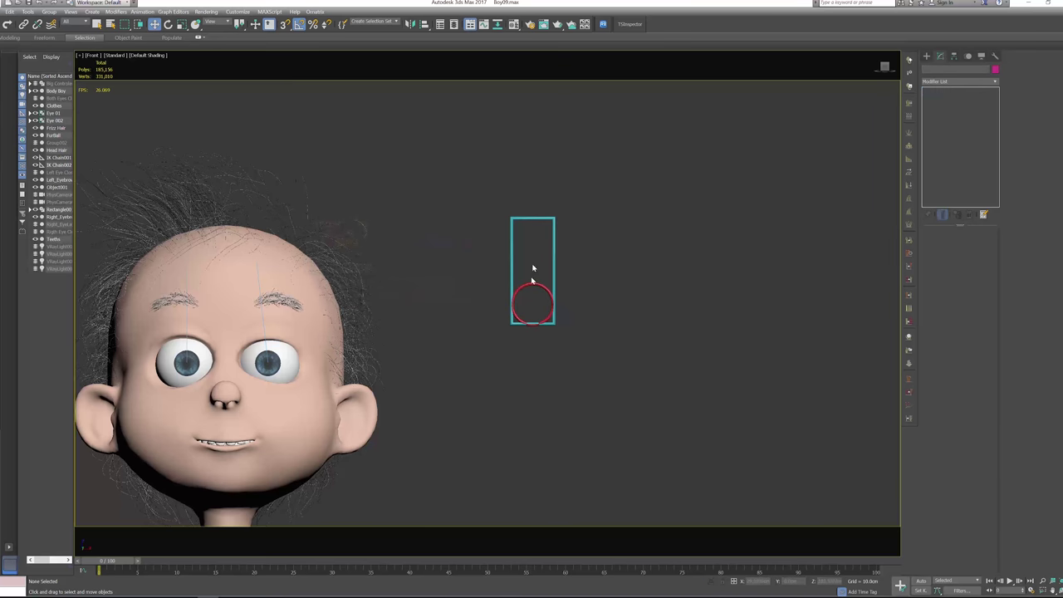
Slide the circle up toward the rectangle's middle and copy both shapes alongside, toward the boy's head
left_click_drag(534, 268, 499, 223)
left_click_drag(561, 272, 497, 270, "shift")
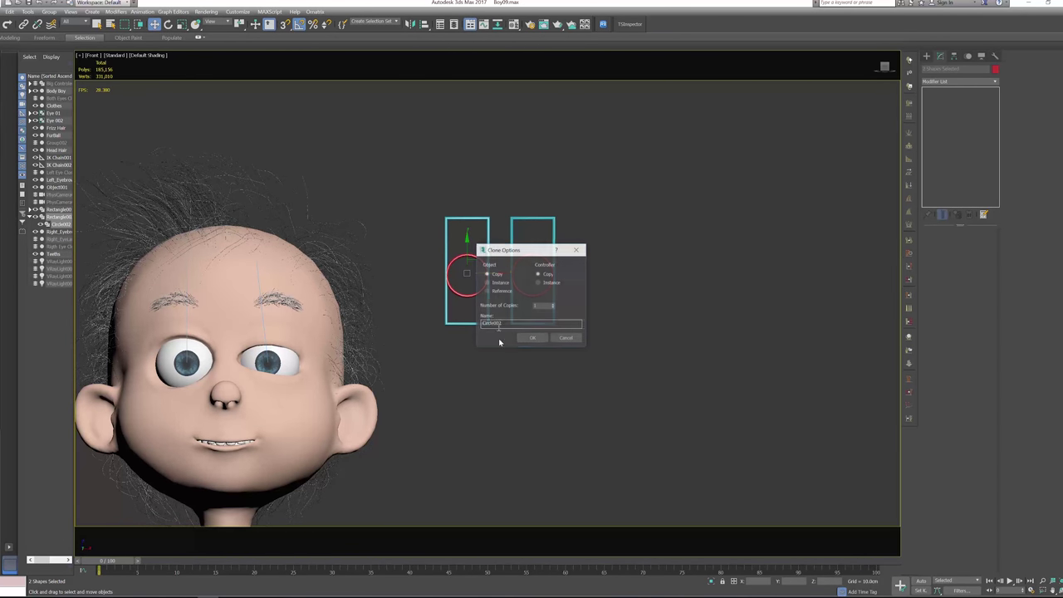
left_click(534, 339)
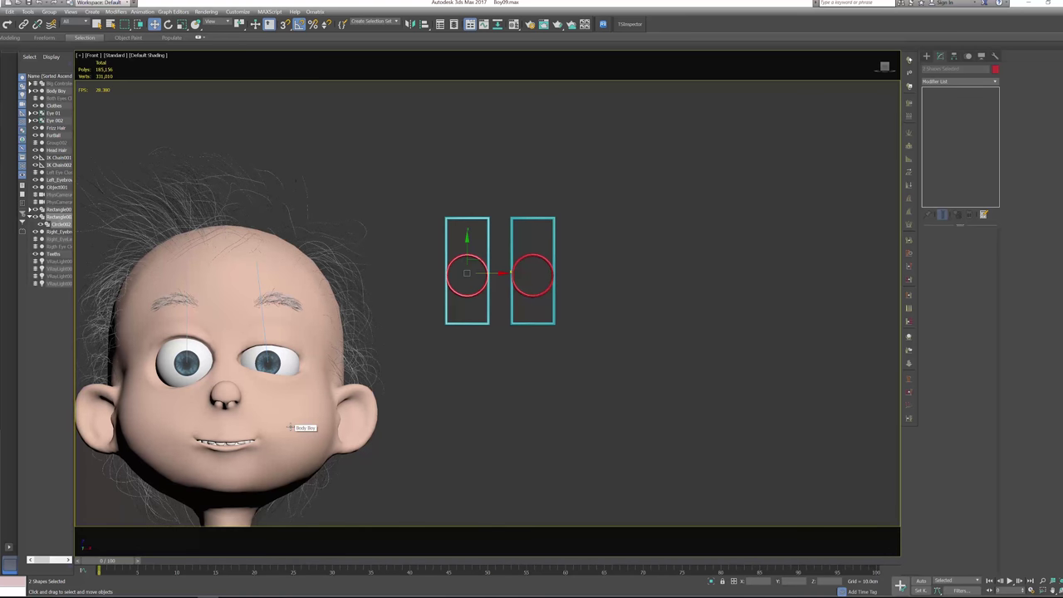
Select the boy's body mesh and start a parameter wire from its Morpher's Rigth Eye Closed channel
left_click(289, 427)
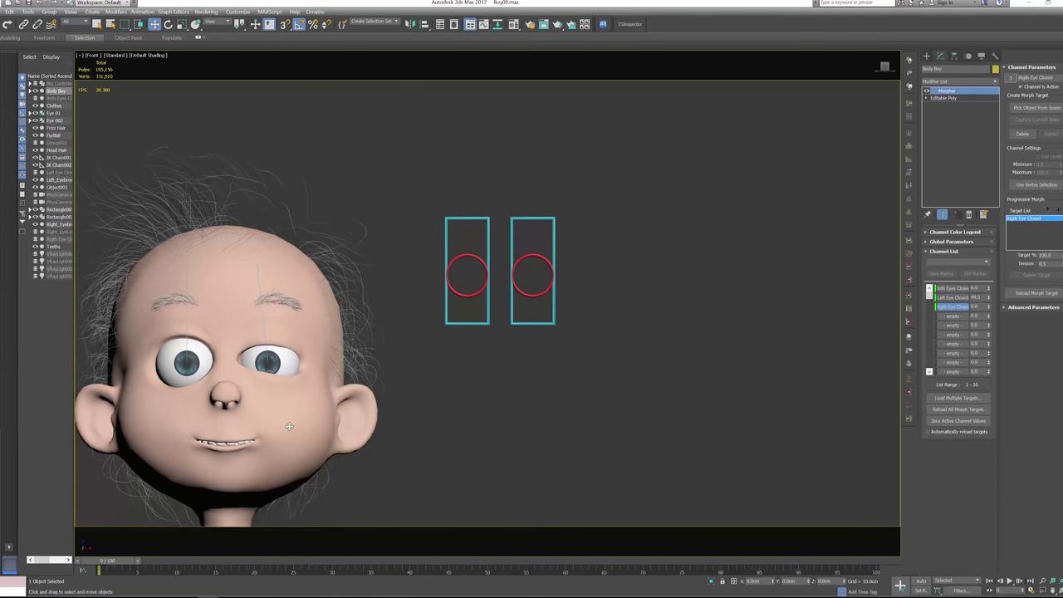
scroll(290, 427, "down", 10)
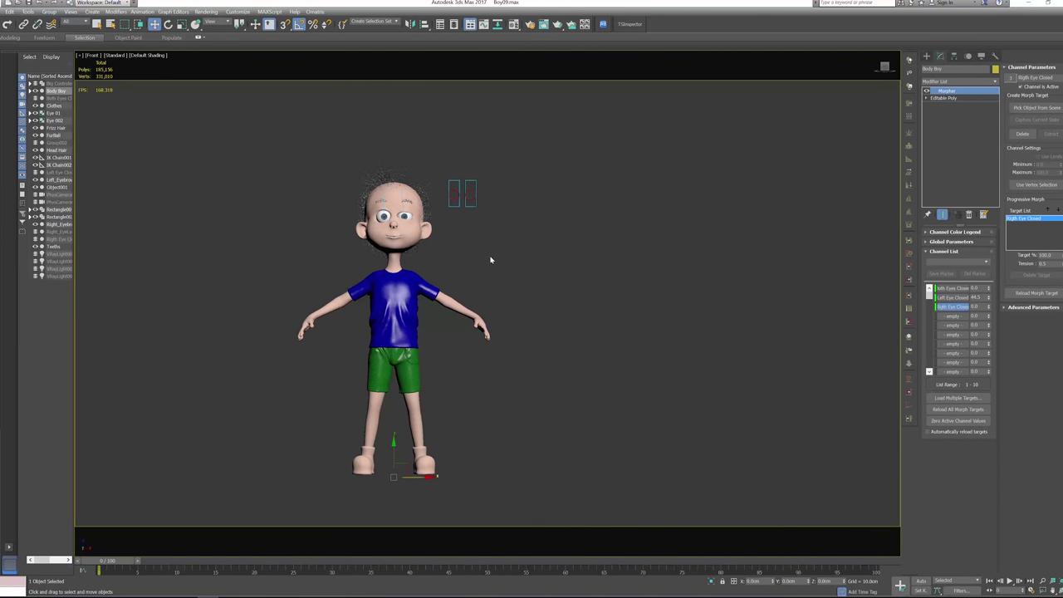
key("ctrl+5")
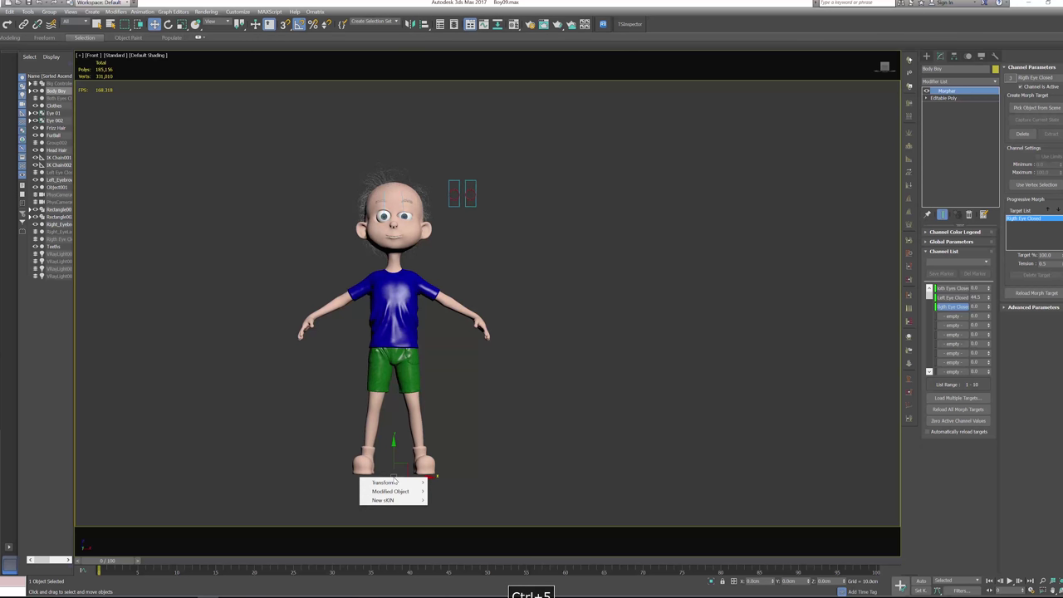
mouse_move(395, 486)
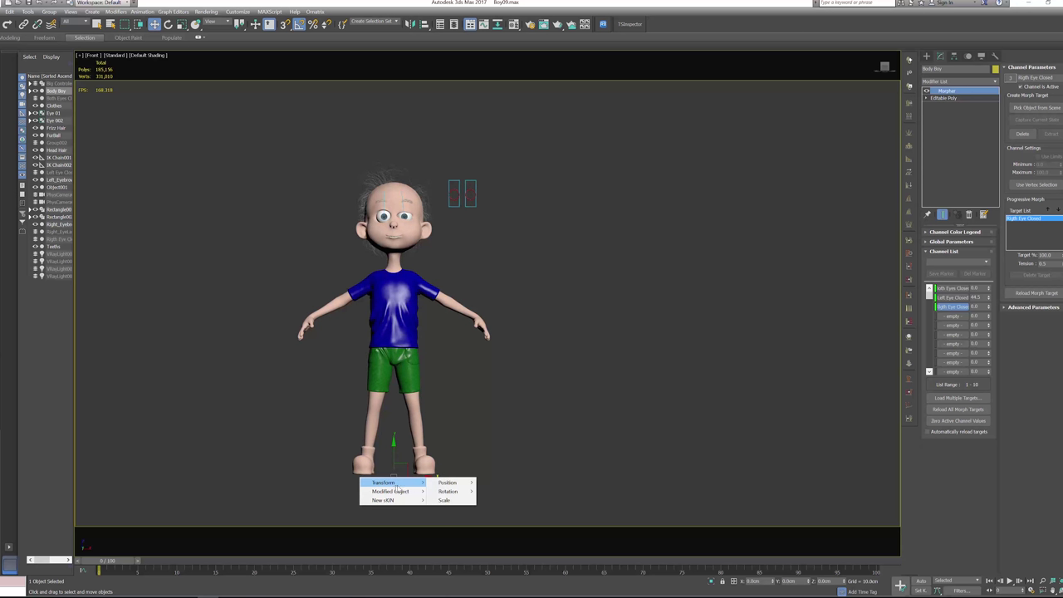
mouse_move(447, 491)
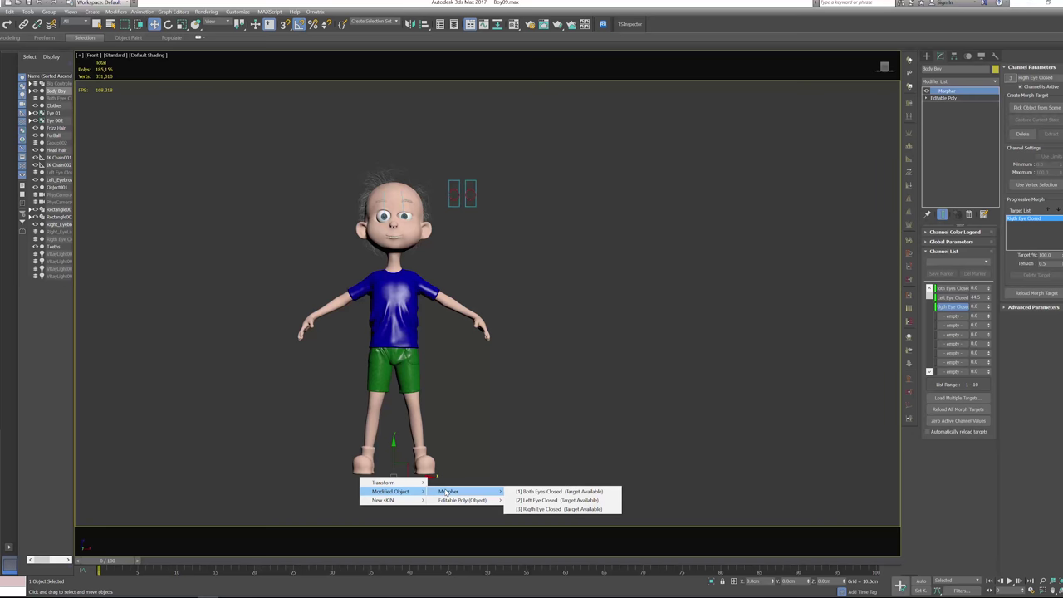
left_click(559, 508)
Pick the circle nearest the boy's head as the wire target using its Radius parameter to open Parameter Wiring, and select that circle
middle_click_drag(528, 348, 546, 511)
scroll(466, 317, "up", 4)
middle_click_drag(504, 446, 491, 295)
scroll(482, 304, "up", 2)
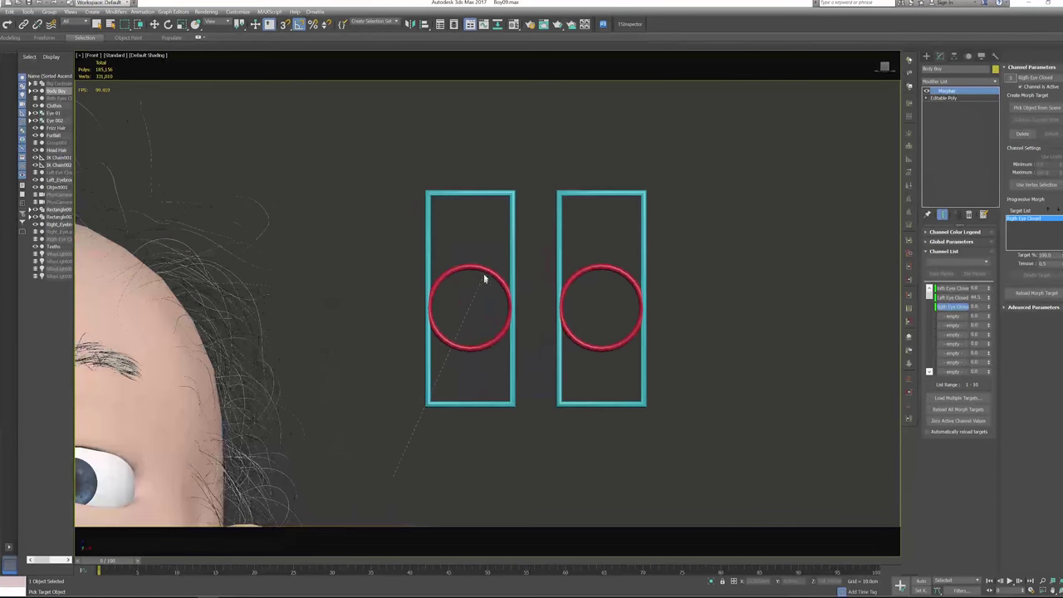
left_click(485, 277)
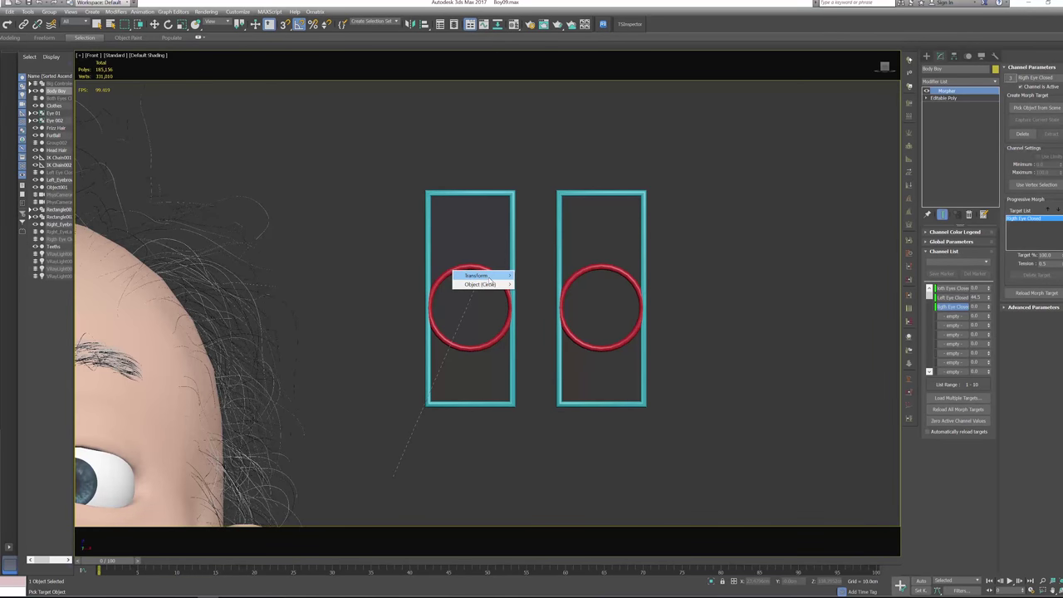
mouse_move(495, 284)
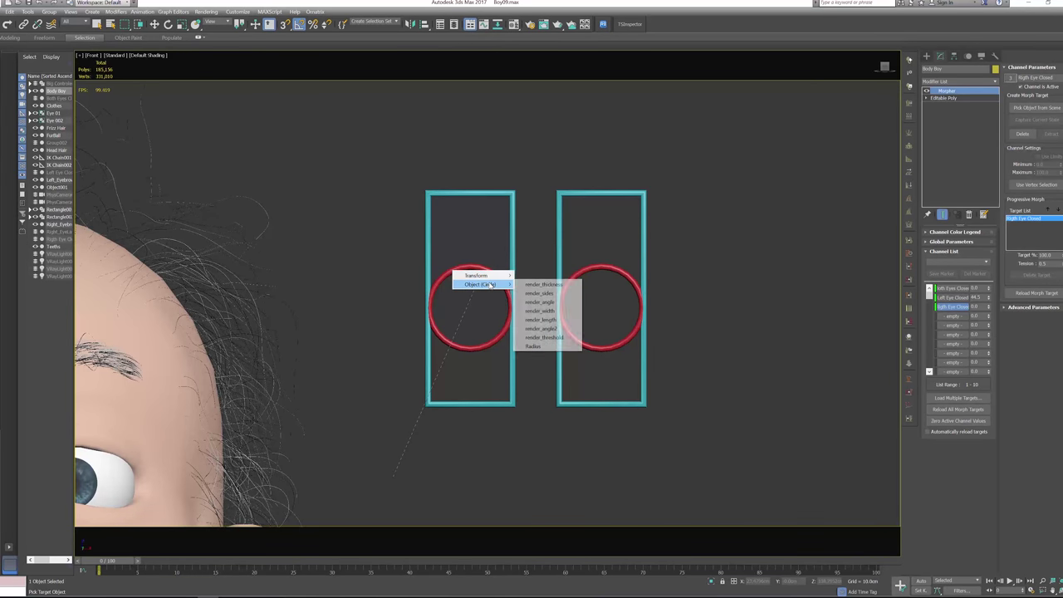
left_click(551, 349)
middle_click_drag(425, 301, 367, 294)
left_click(424, 344)
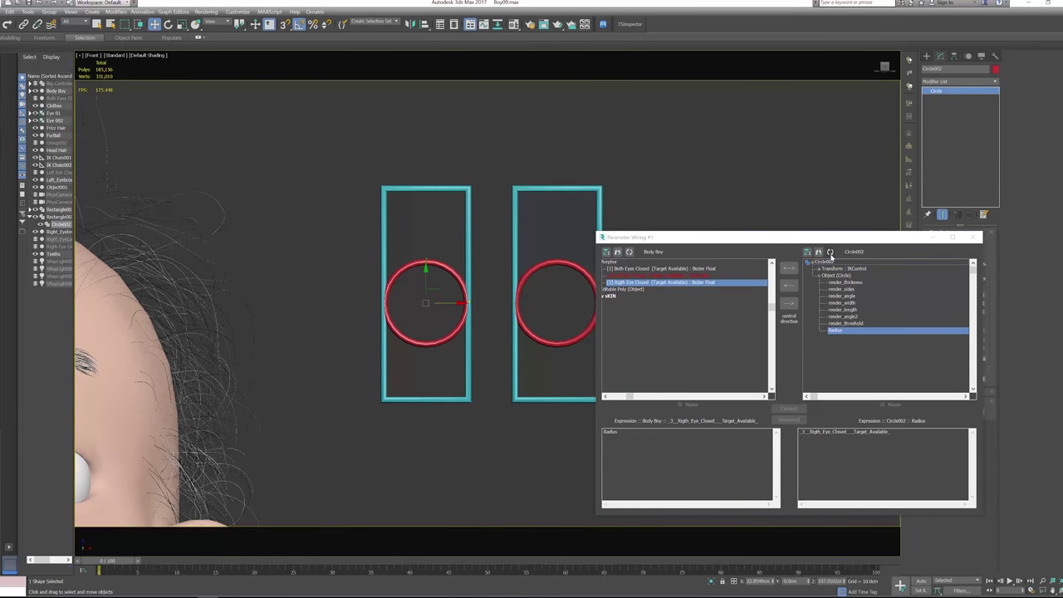
Wire the circle's Y Position to drive the body's Rigth Eye Closed morph one-way with the expression Y_Position*10
left_click(817, 275)
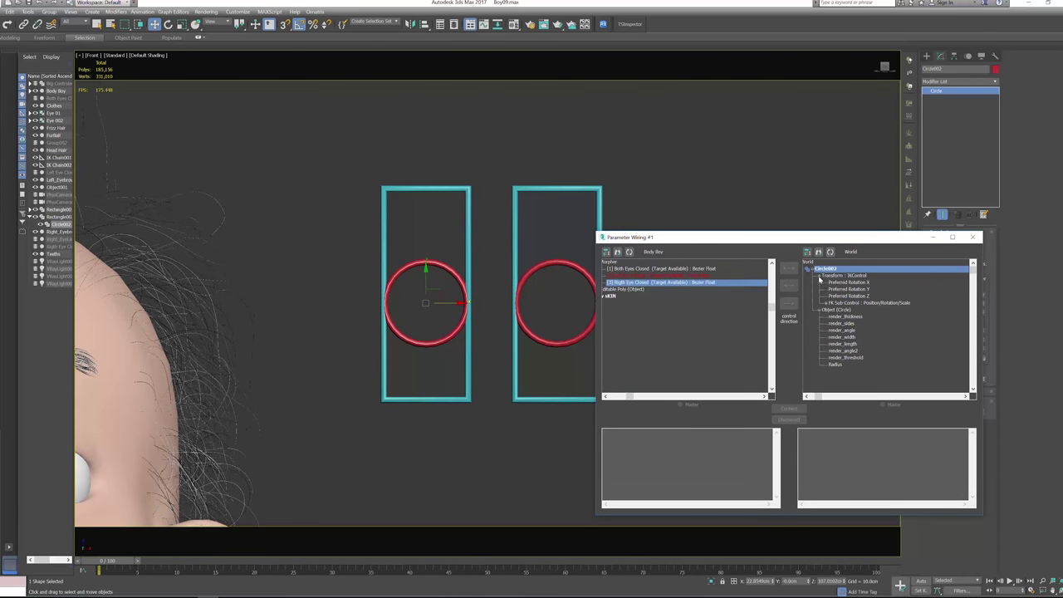
left_click(826, 304)
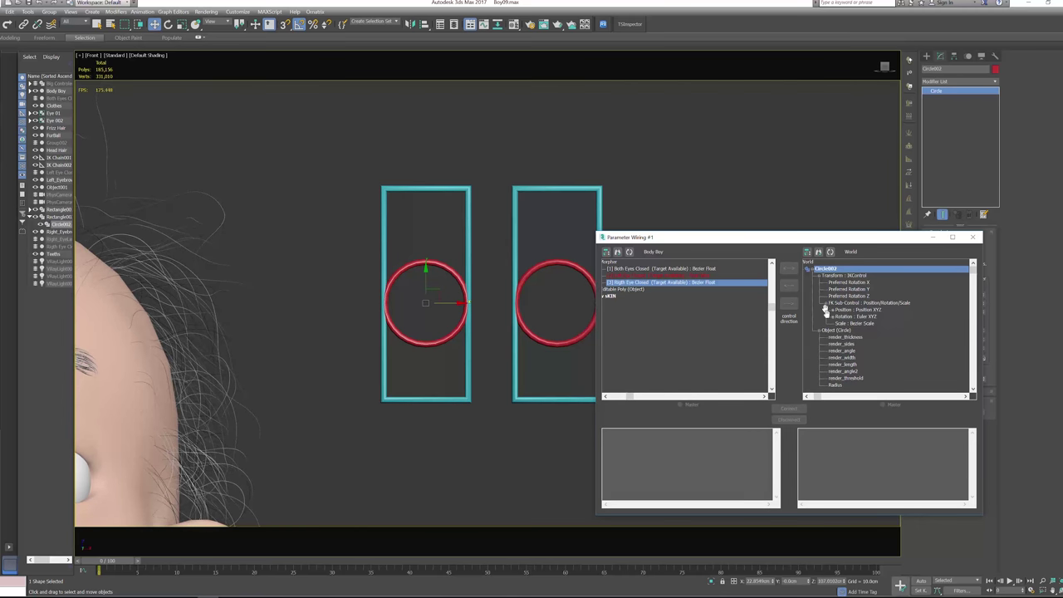
left_click(833, 310)
left_click(856, 323)
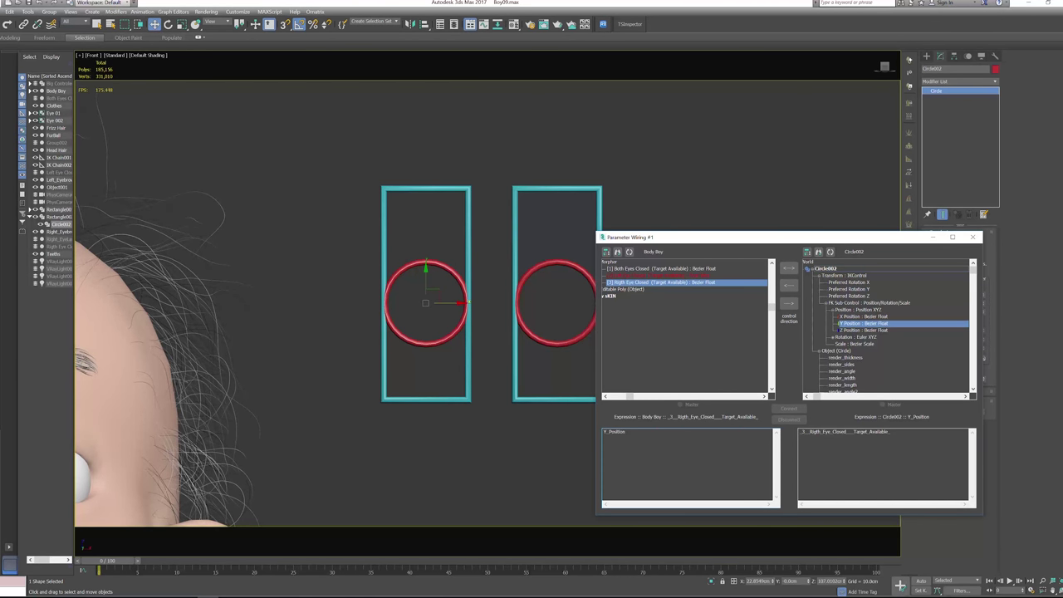
type("*")
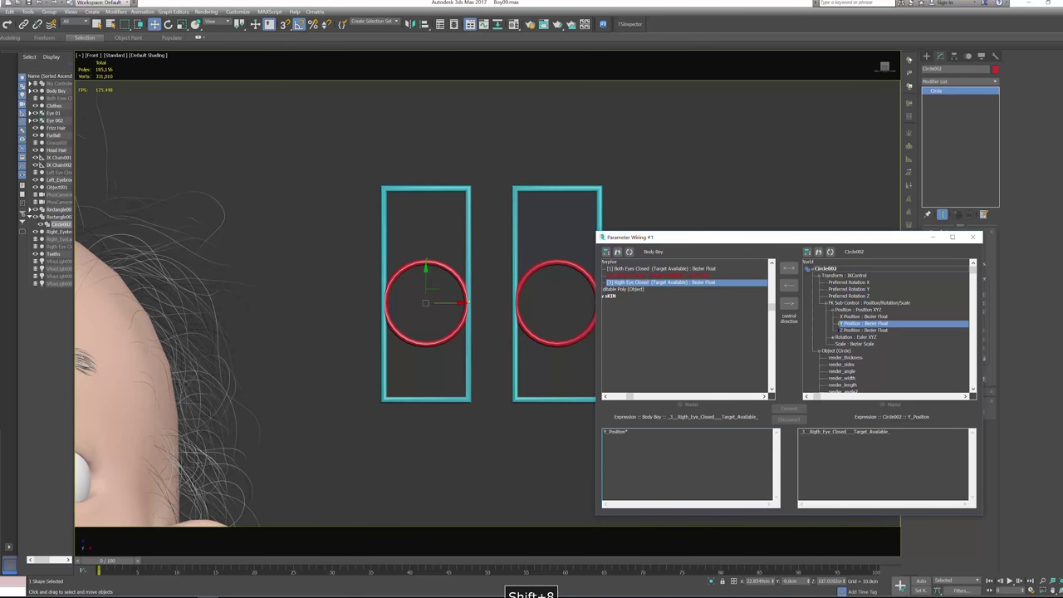
type("10")
key("Return")
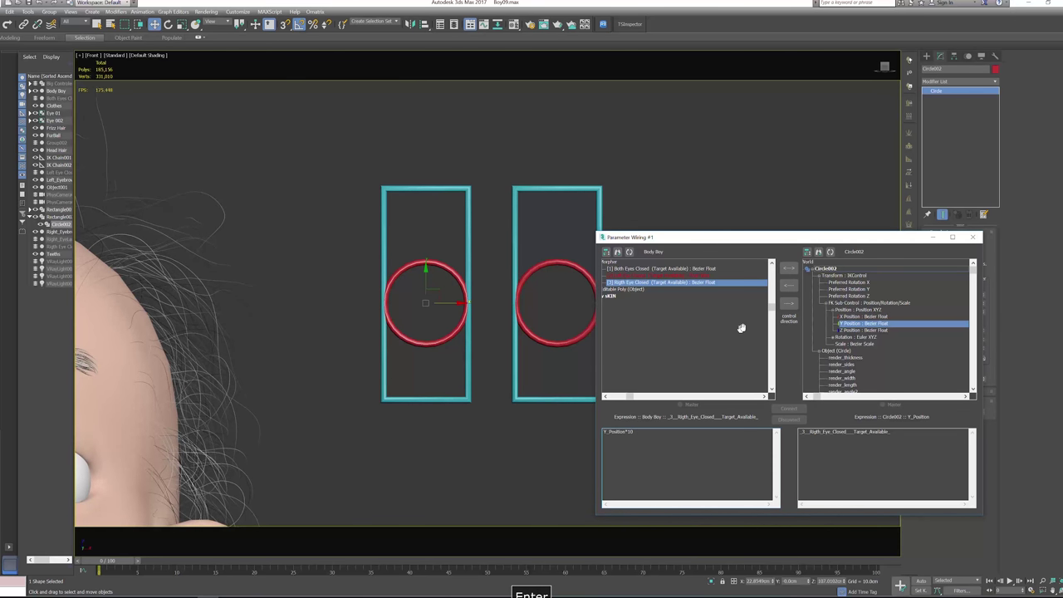
left_click(789, 285)
left_click(788, 408)
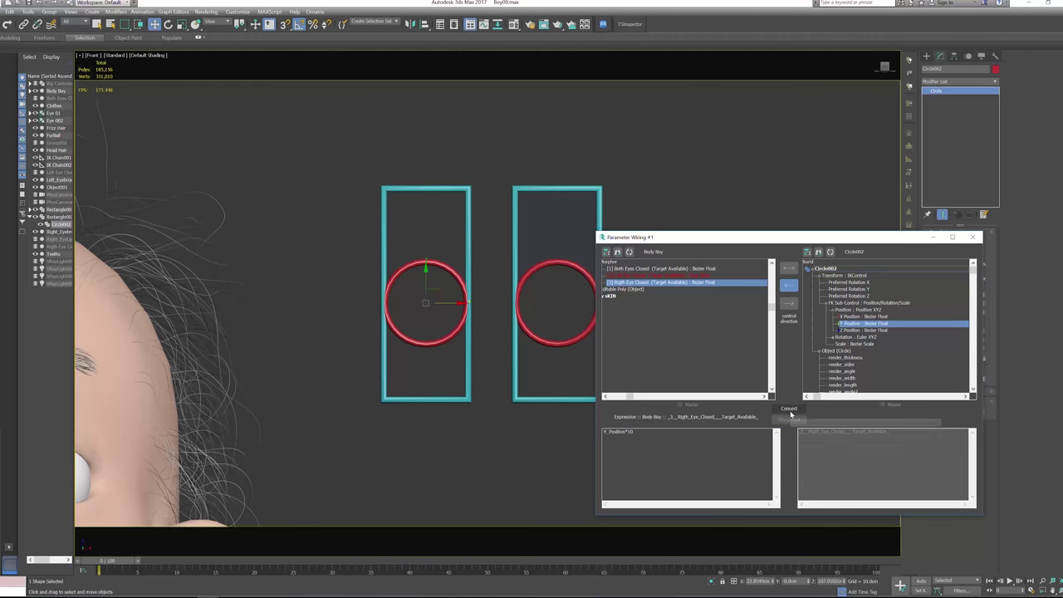
left_click(973, 237)
Slide both circles upward inside their rectangles to test how the wired eyelids react
middle_click_drag(179, 309, 439, 285)
scroll(321, 296, "down", 2)
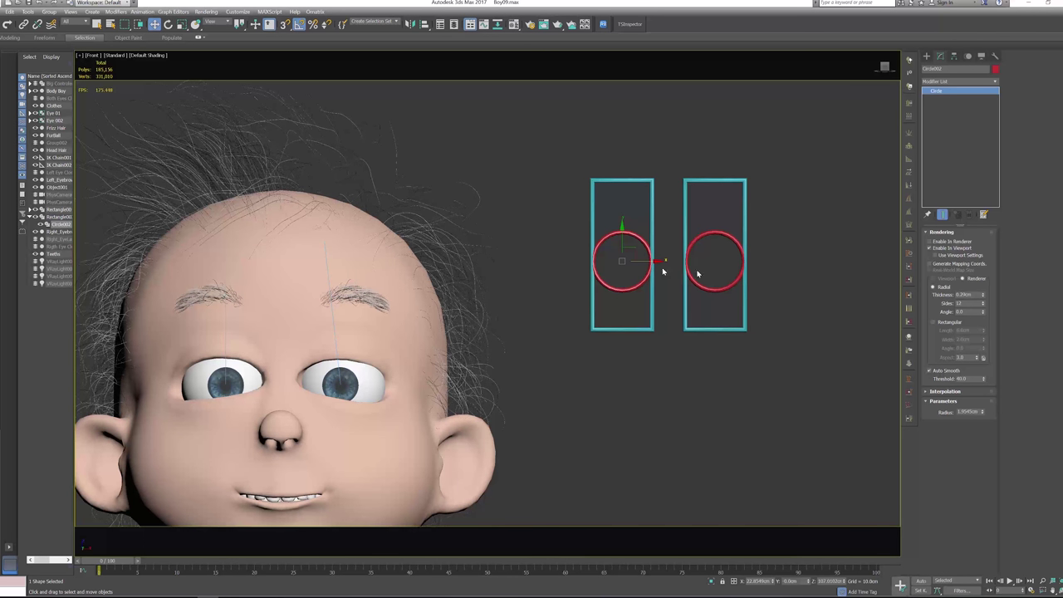
left_click_drag(622, 240, 643, 214)
left_click(700, 245, "ctrl")
left_click(605, 413)
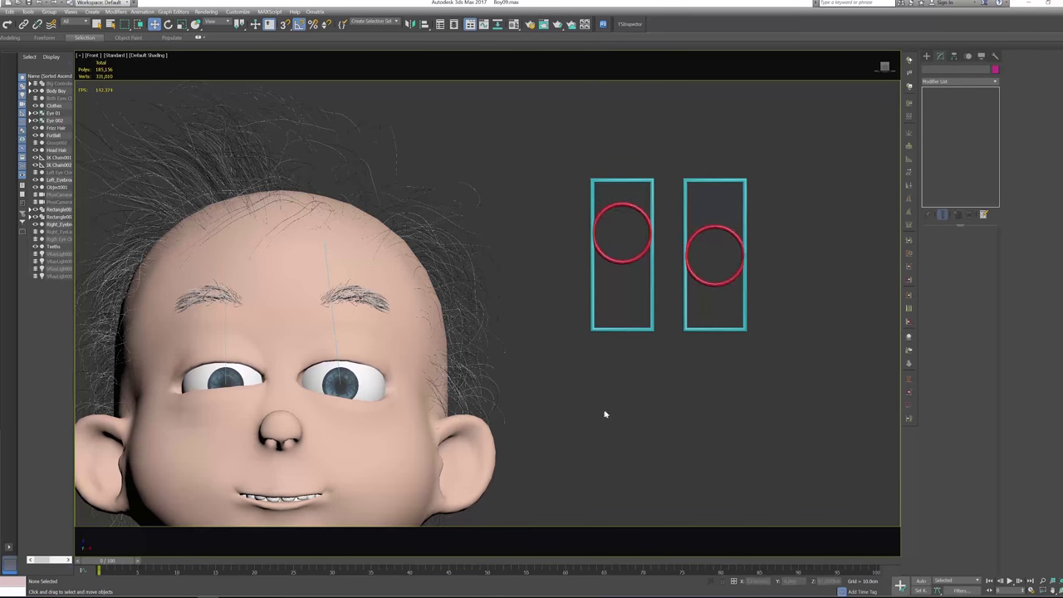
Copy the Rigth Eye Closed channel name from the body's Morpher and use it to rename the circle nearest the head
scroll(593, 401, "down", 2)
middle_click_drag(593, 401, 568, 394)
left_click(450, 390)
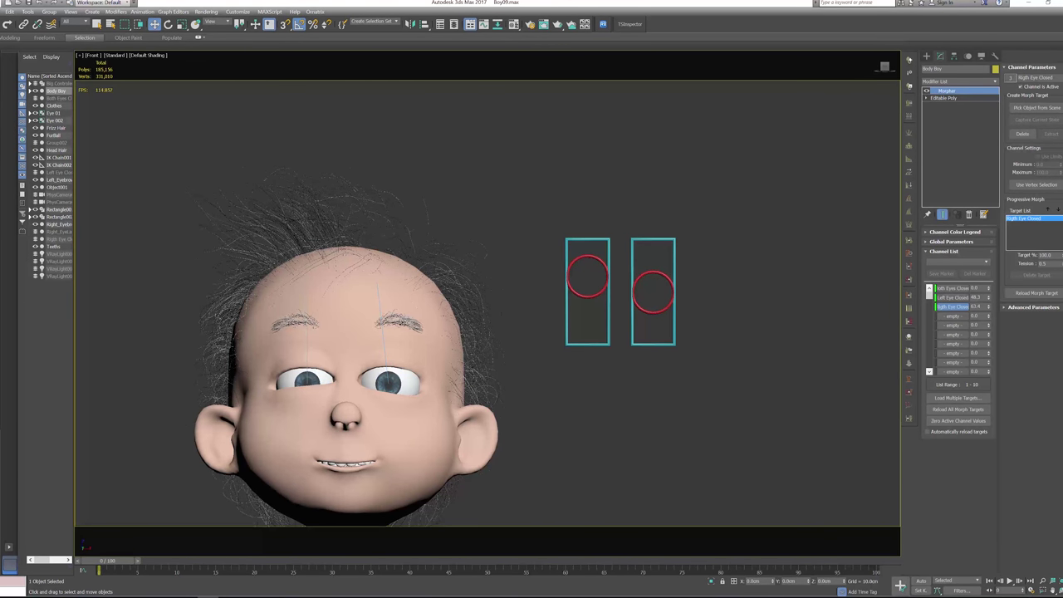
left_click_drag(1055, 78, 1023, 77)
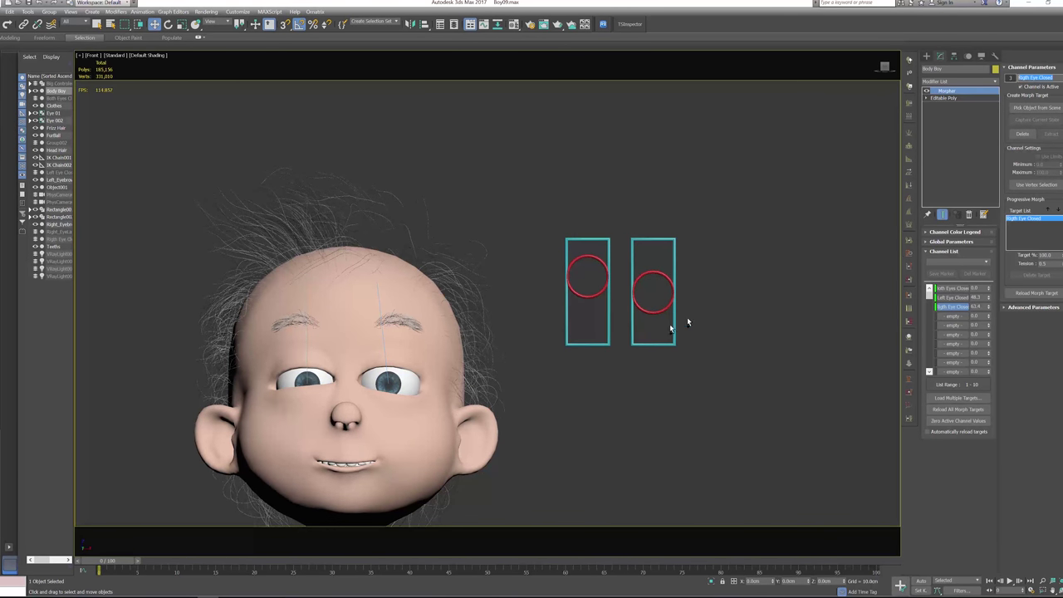
key("ctrl+c")
left_click(589, 295)
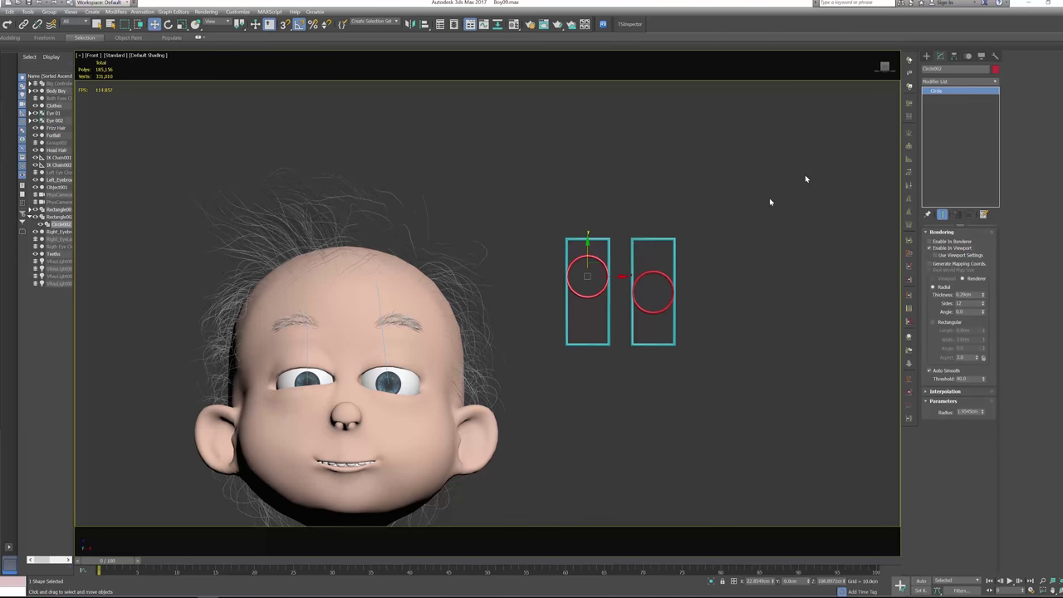
left_click(957, 72)
key("ctrl+v")
Copy the Left Eye Closed channel name from the body's Morpher and use it to rename the circle farther from the head
left_click(416, 411)
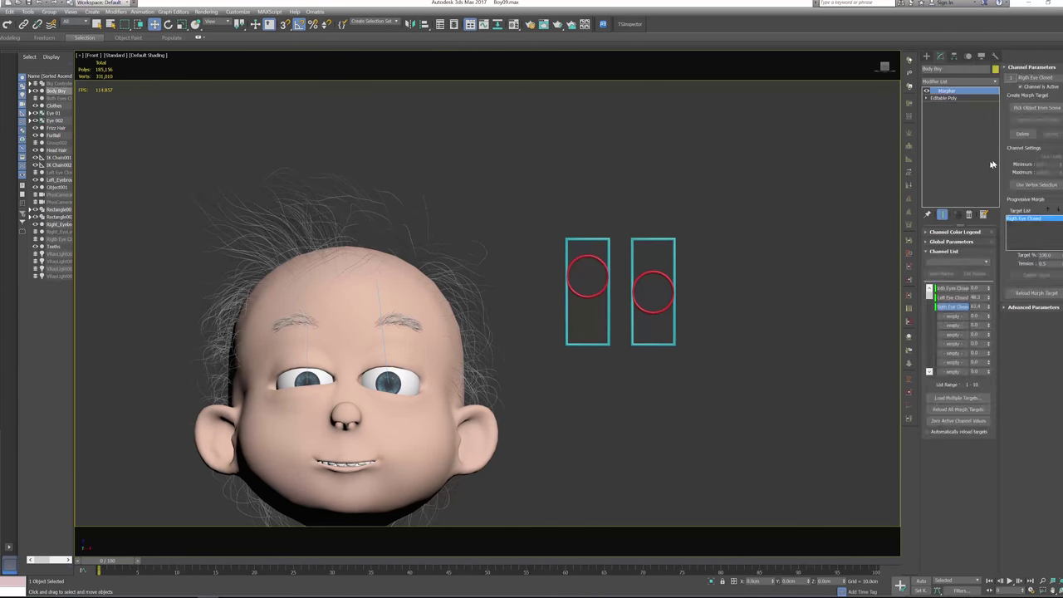
left_click(952, 298)
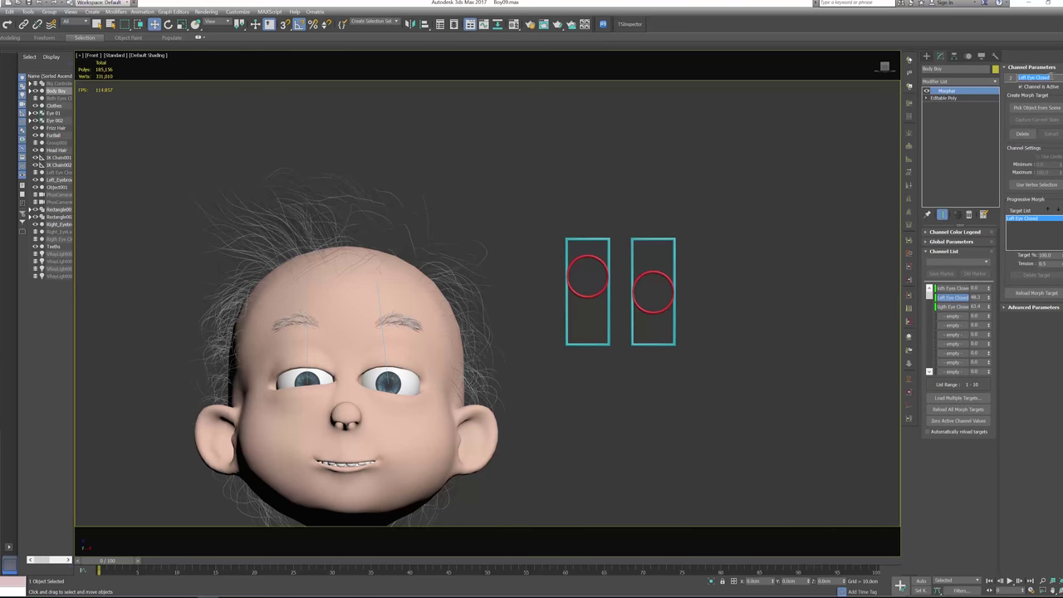
right_click(1052, 77)
left_click(996, 103)
left_click(654, 312)
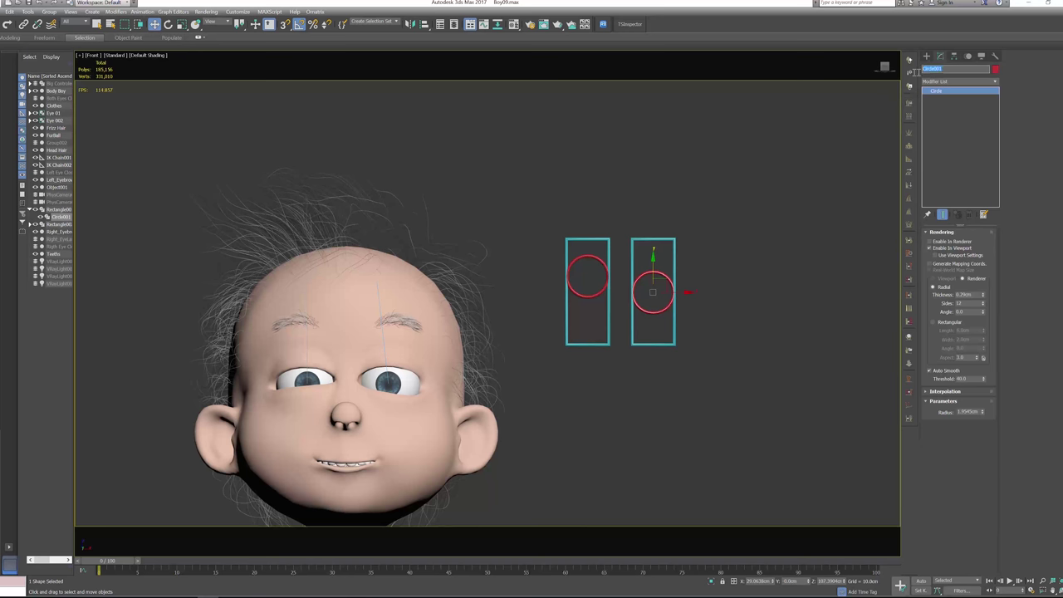
key("ctrl+v")
key("Return")
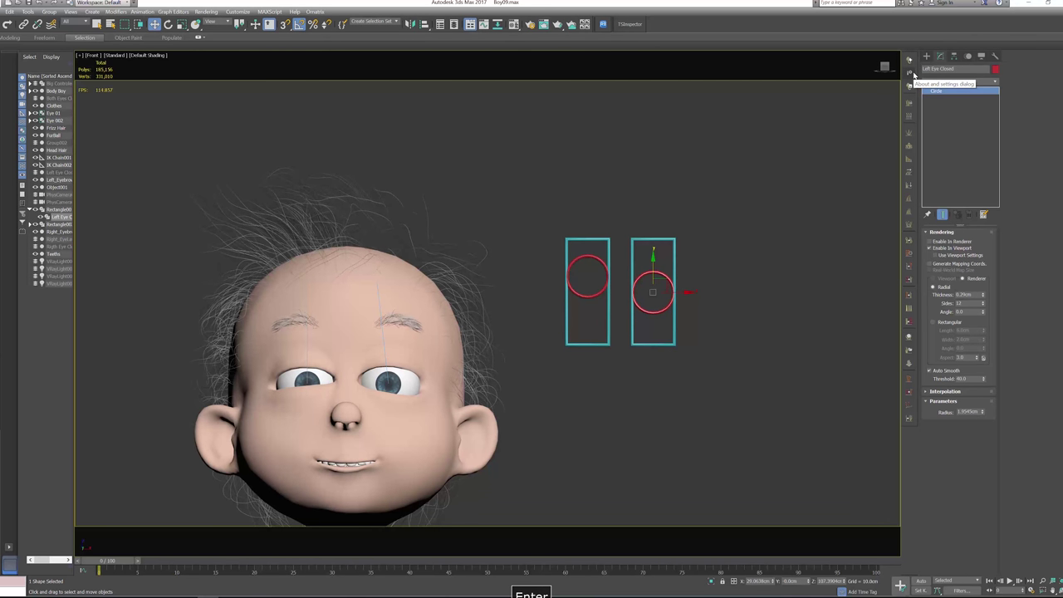
left_click(695, 322)
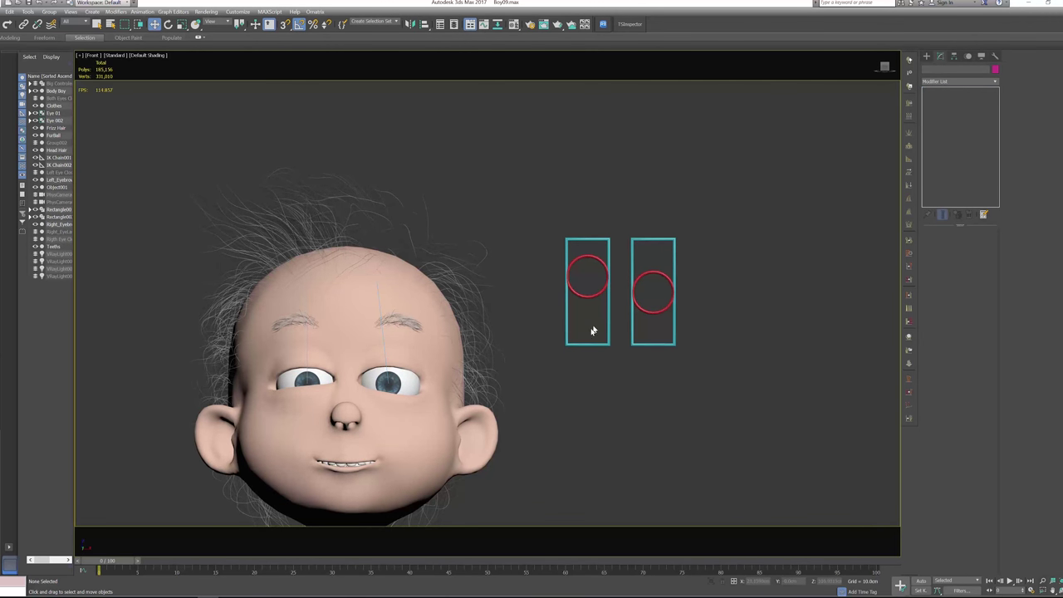
Select both rectangles with their circles and move the whole controller set forward, out in front of the boy's face
scroll(590, 334, "up", 2)
mouse_move(567, 302)
left_mouse_down()
mouse_move(563, 292)
mouse_move(562, 301)
left_mouse_up()
scroll(489, 366, "down", 2)
middle_click_drag(502, 374, 552, 321, "alt")
left_click_drag(553, 320, 515, 275)
middle_click_drag(515, 276, 593, 355, "alt")
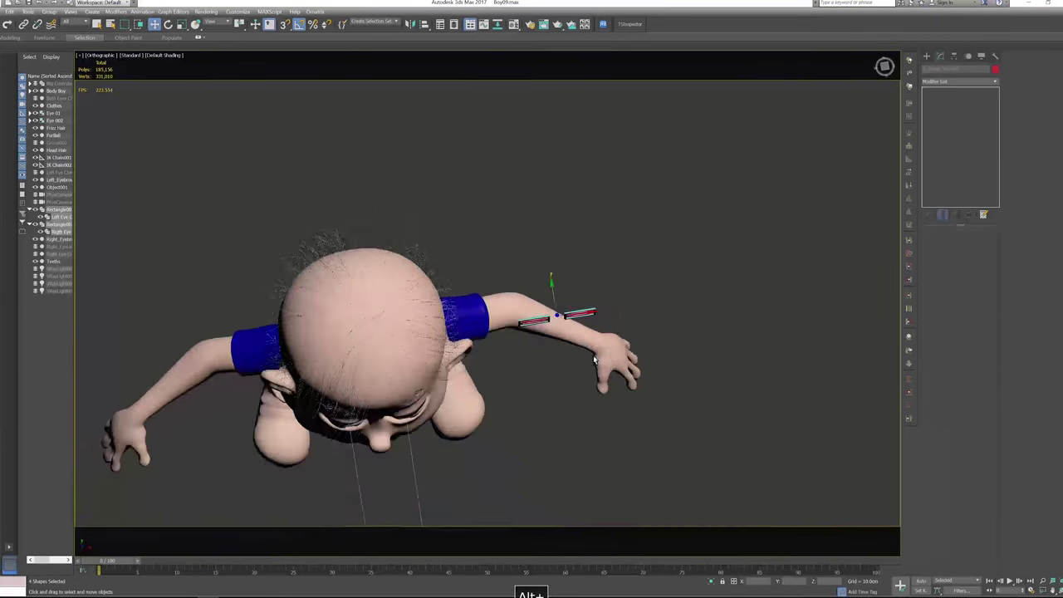
left_click_drag(553, 291, 570, 410)
middle_click_drag(681, 469, 722, 327, "alt")
scroll(699, 358, "up", 3)
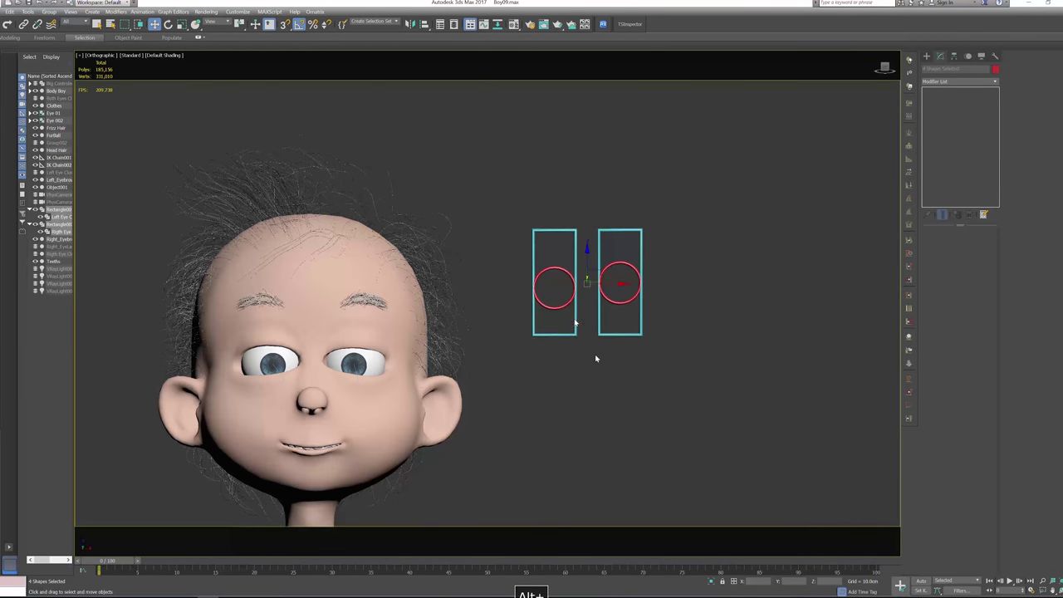
Slide the Rigth Eye Closed and Left Eye Closed circles down within their rectangles so both eyes are only partly closed
left_click(553, 307)
mouse_move(550, 293)
left_mouse_down()
mouse_move(550, 208)
mouse_move(534, 337)
mouse_move(554, 203)
mouse_move(547, 274)
left_mouse_up()
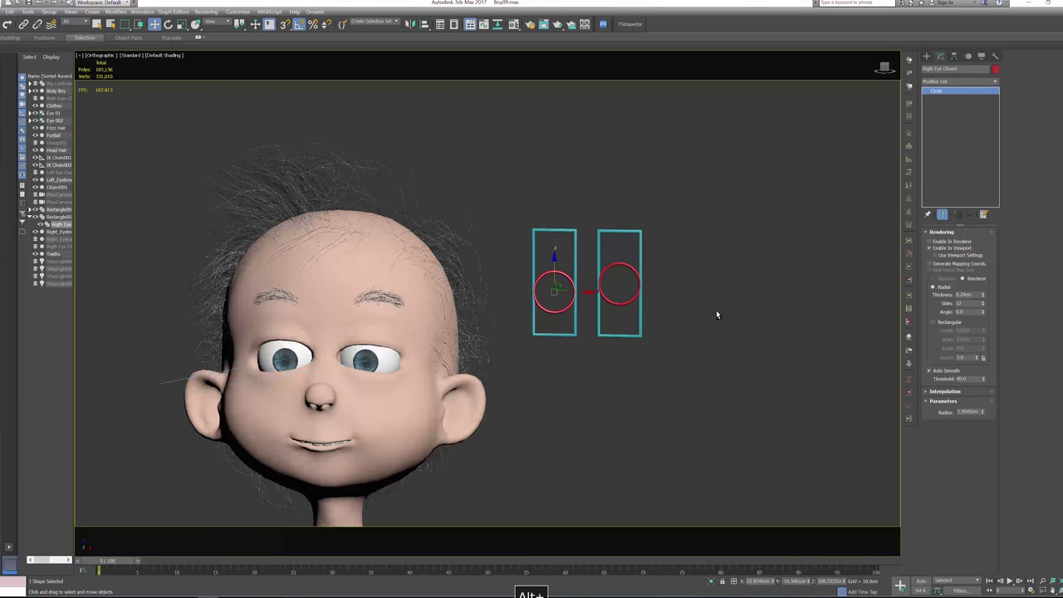
left_click(612, 277)
mouse_move(619, 259)
left_mouse_down()
mouse_move(612, 290)
mouse_move(612, 278)
left_mouse_up()
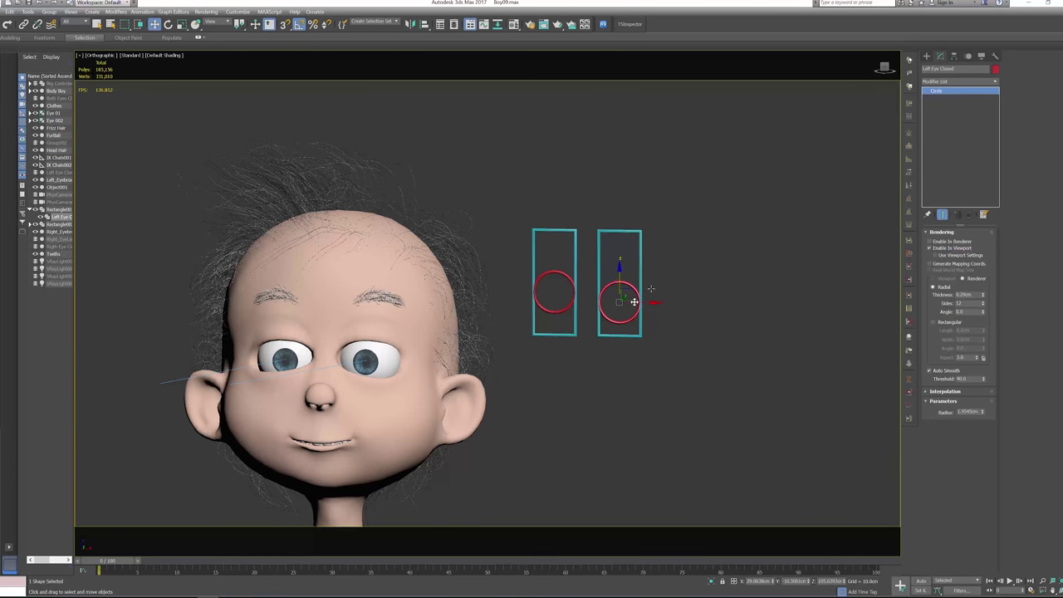
Examine the boy's eyelids from slightly different angles and check the body mesh's Morpher channel values
middle_click_drag(549, 394, 582, 404, "alt")
scroll(581, 405, "up", 2)
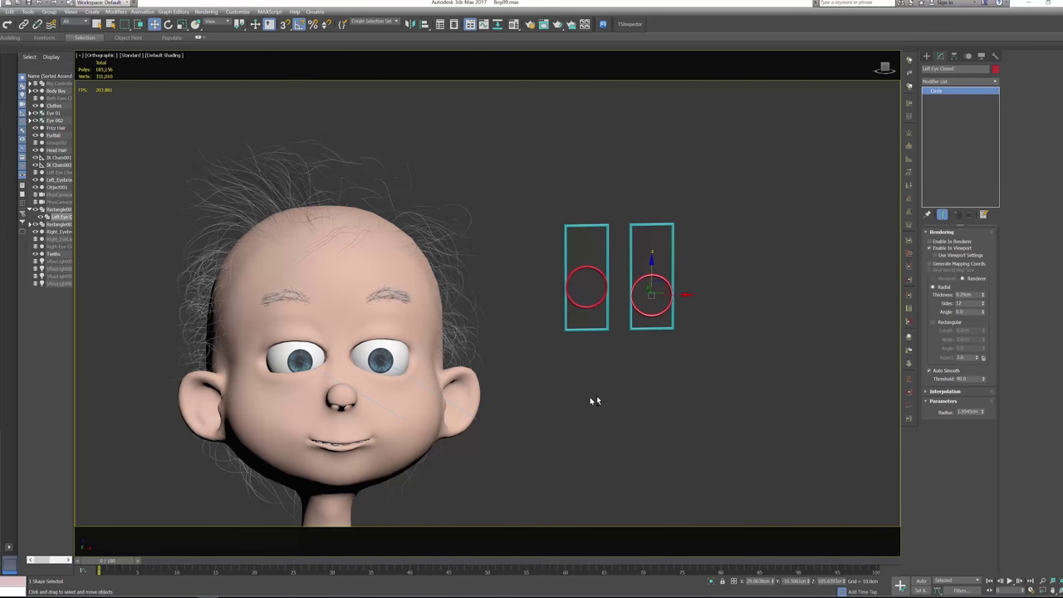
middle_click_drag(595, 400, 592, 398, "alt")
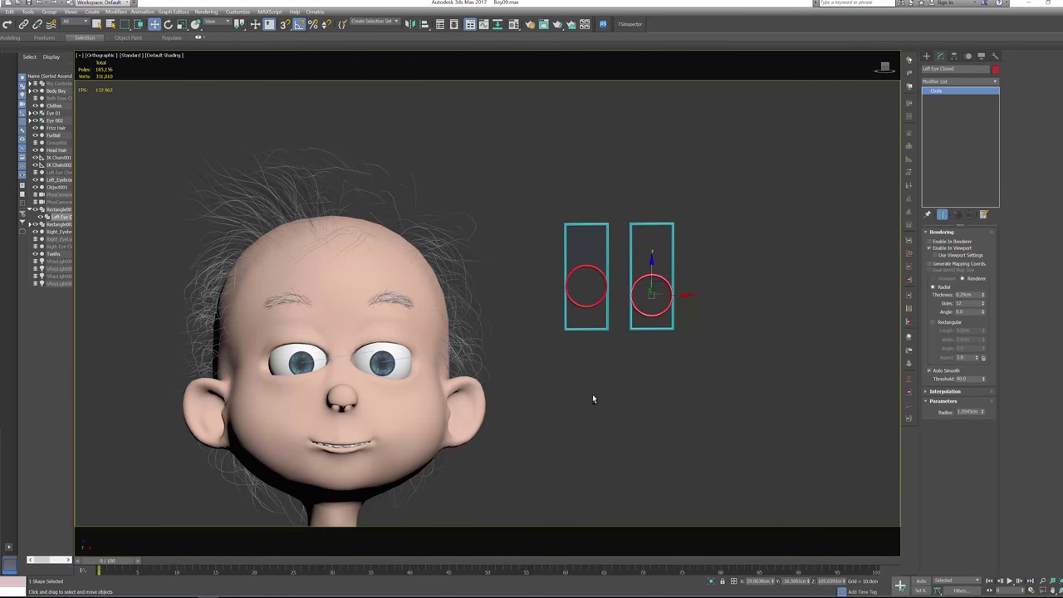
left_click(464, 428)
scroll(541, 440, "down", 2)
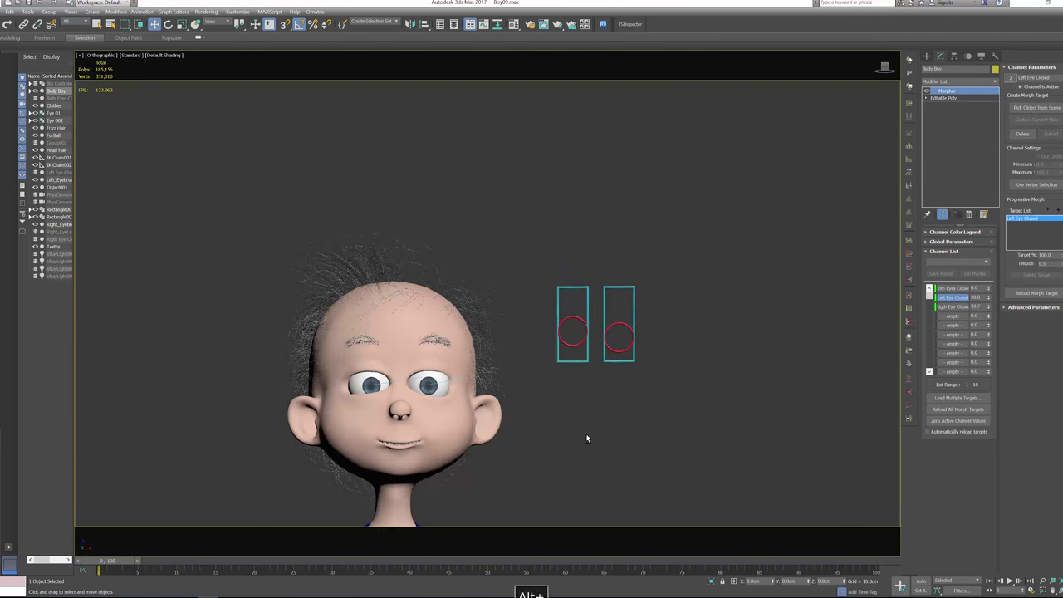
mouse_move(586, 437)
middle_mouse_down("alt")
mouse_move(525, 431)
mouse_move(586, 422)
middle_mouse_up("alt")
scroll(584, 438, "up", 2)
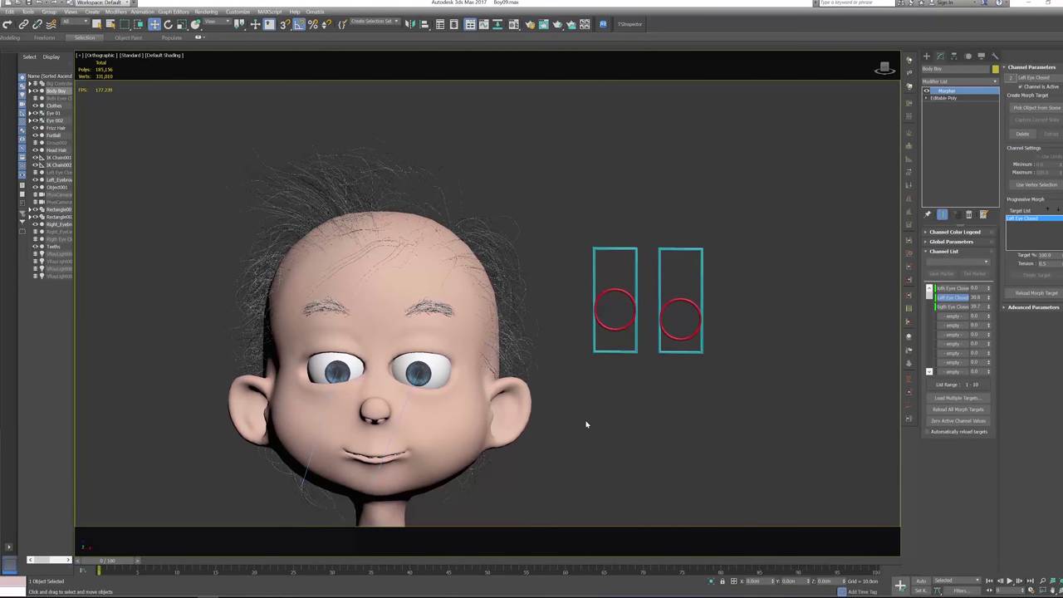